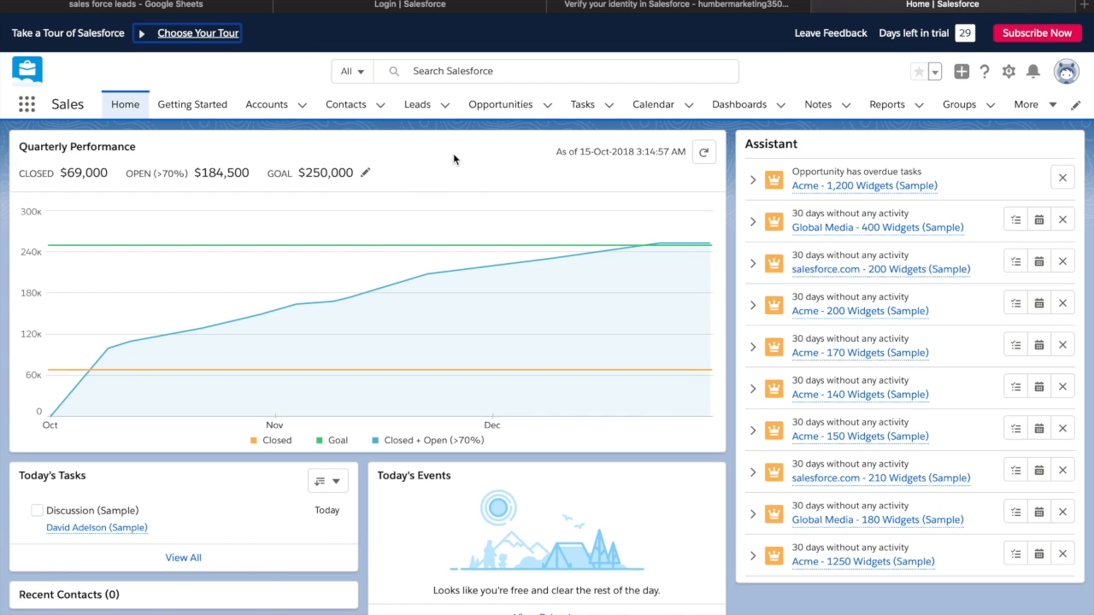
Start a data import from the Leads list and choose Leads as the standard object to import.
left_click(429, 114)
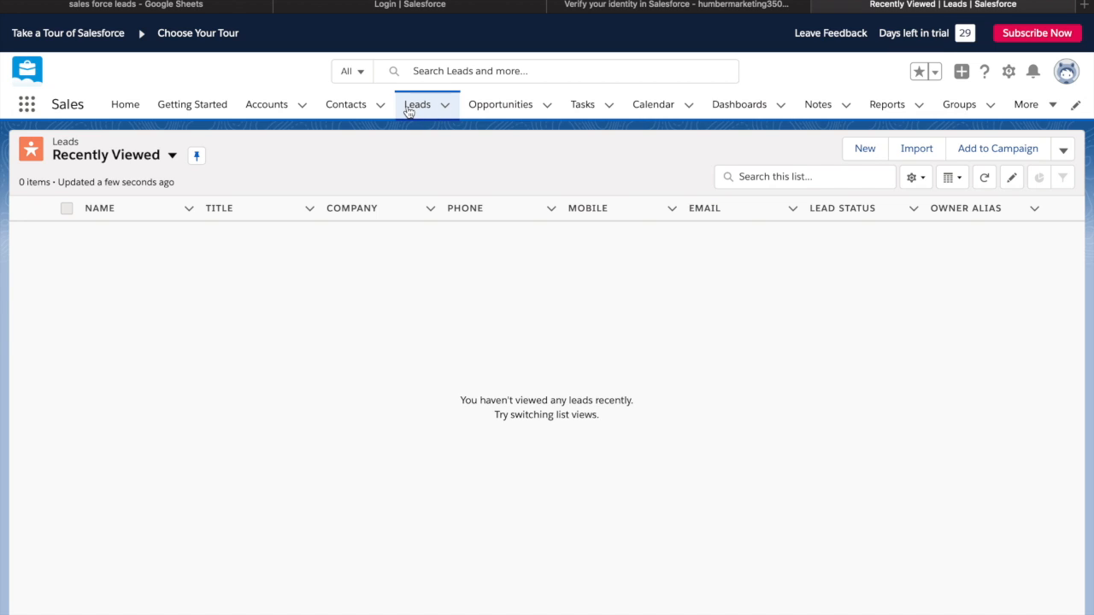
left_click(915, 150)
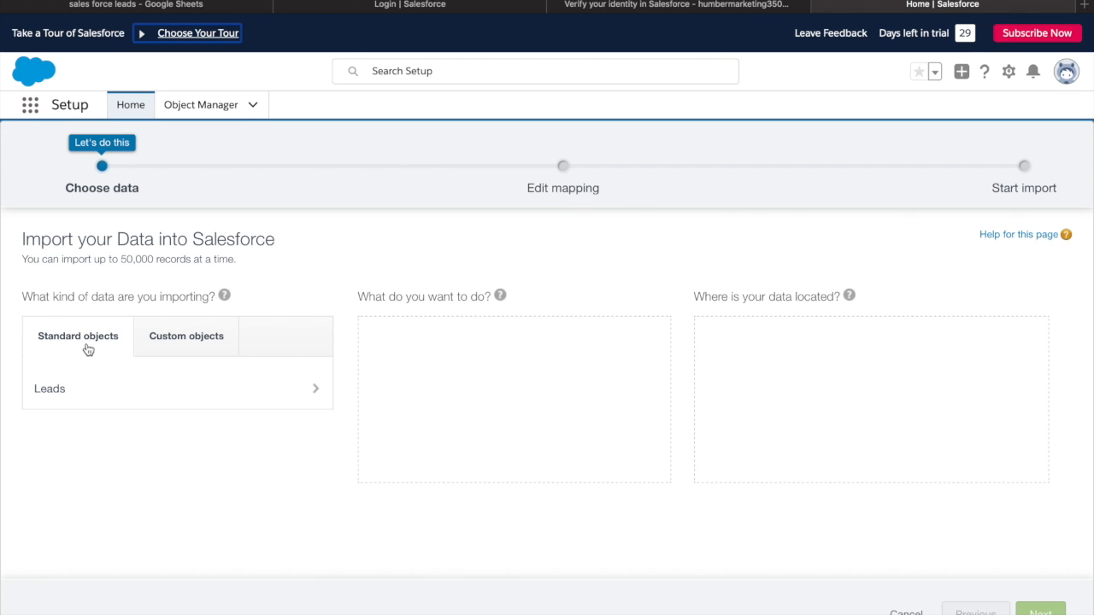
left_click(51, 392)
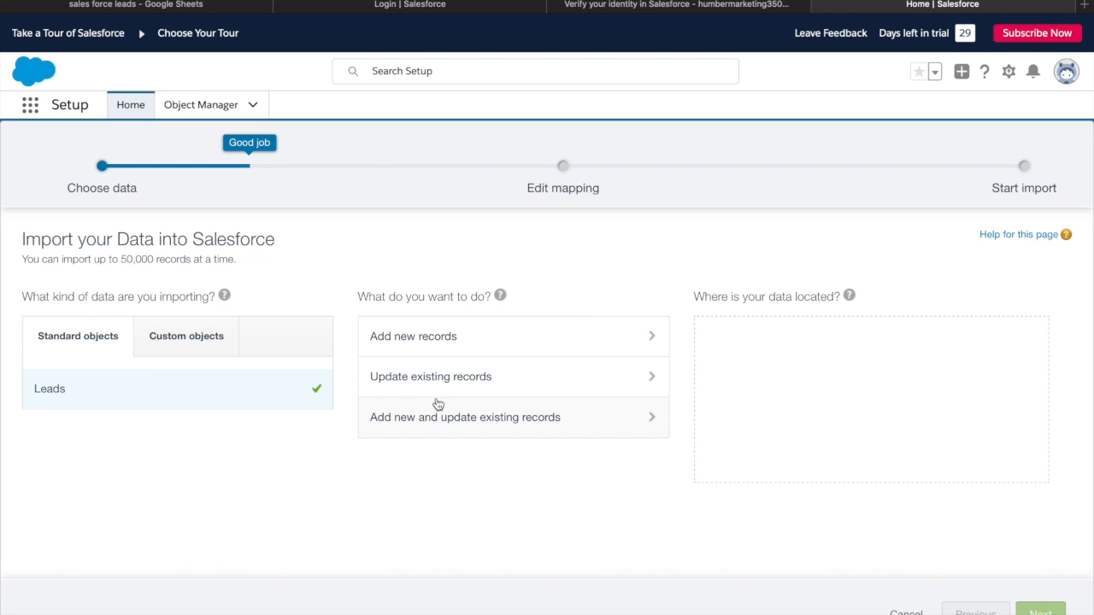
Set the import to add new records, matching leads by Name and assigning Trade Show as the lead source.
left_click(484, 342)
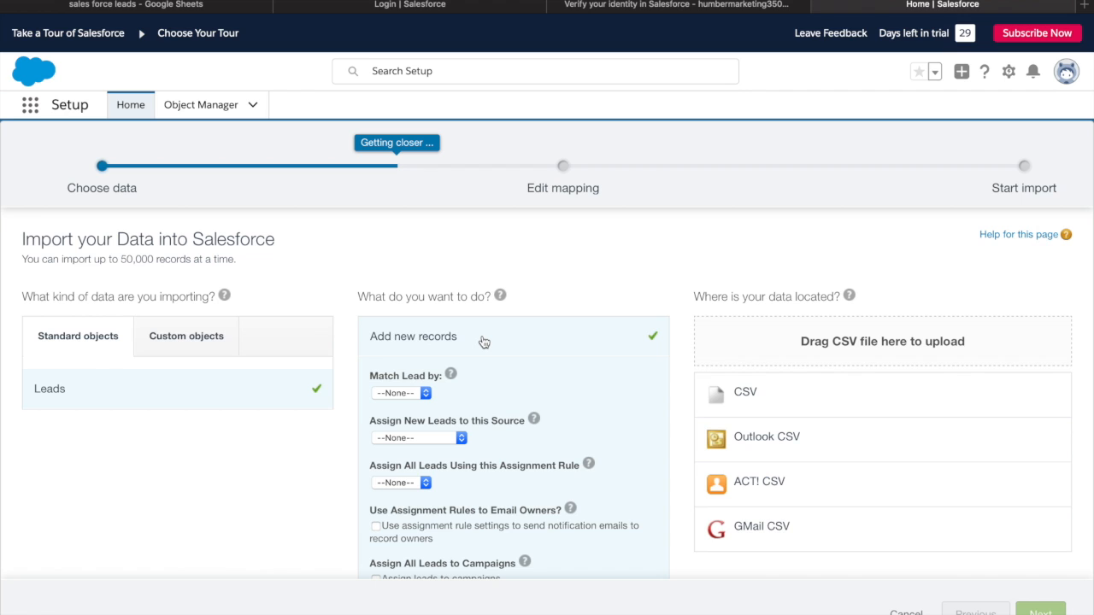
left_click(425, 394)
left_click(407, 409)
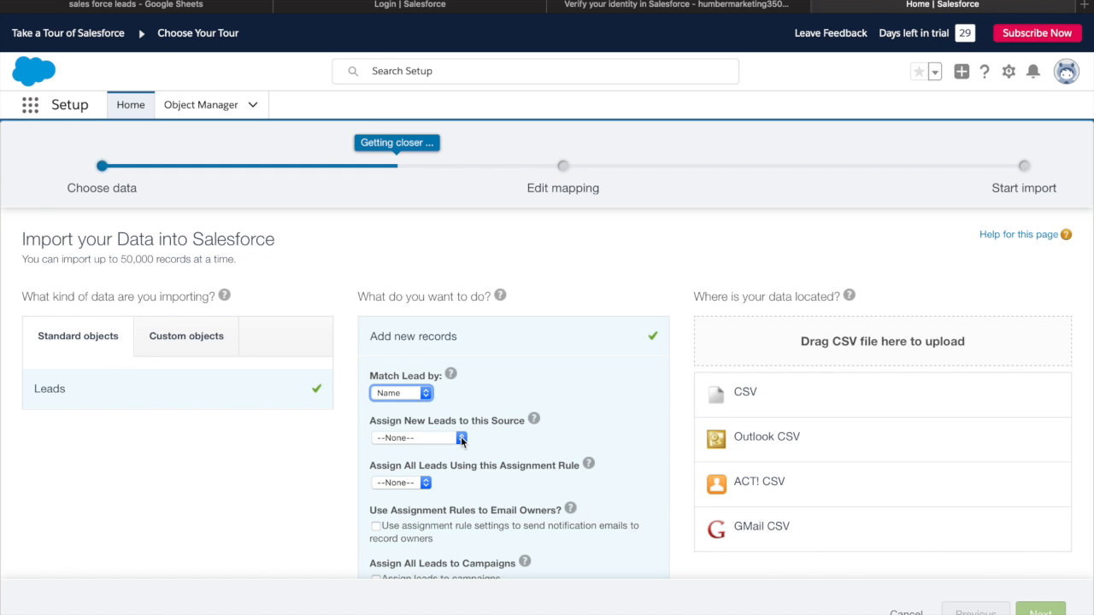
left_click(461, 438)
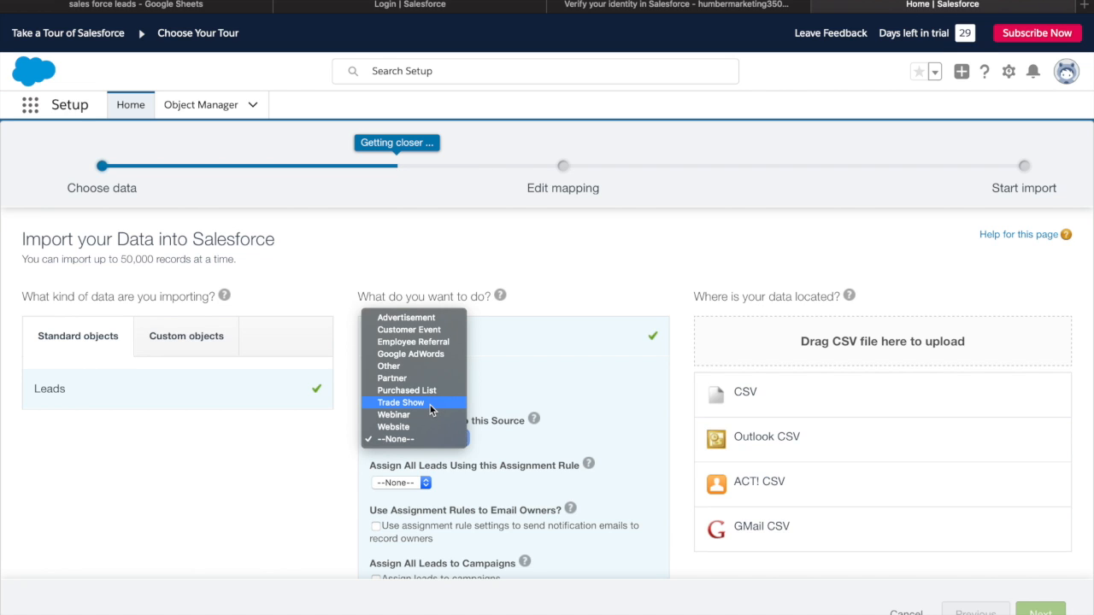
left_click(431, 407)
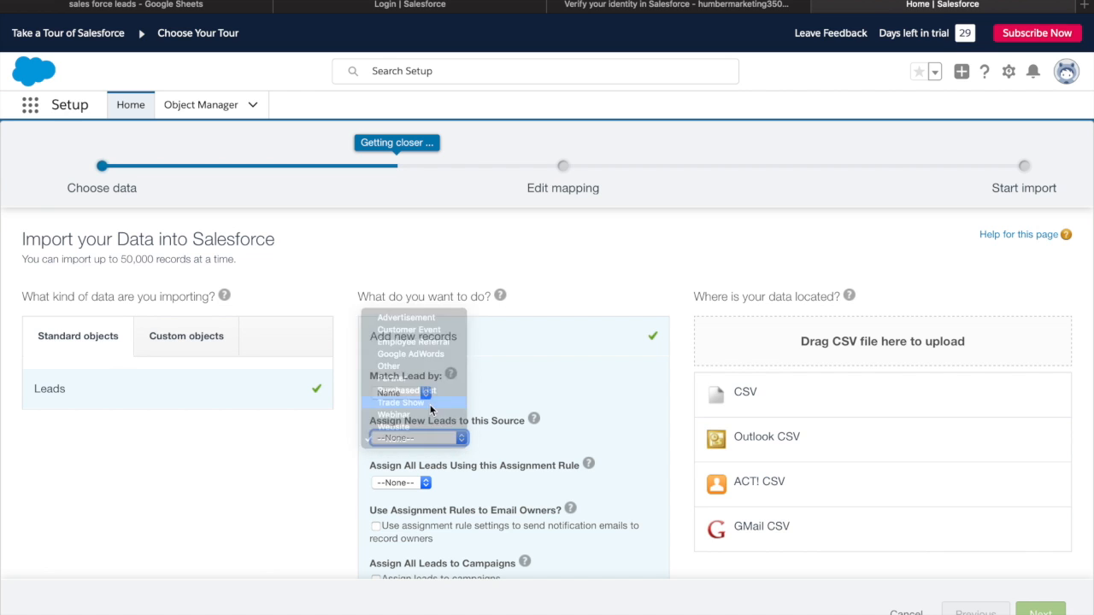
Choose the recent CSV file "sales force leads - Sheet1.csv" as the import source and proceed to field mapping.
left_click(744, 393)
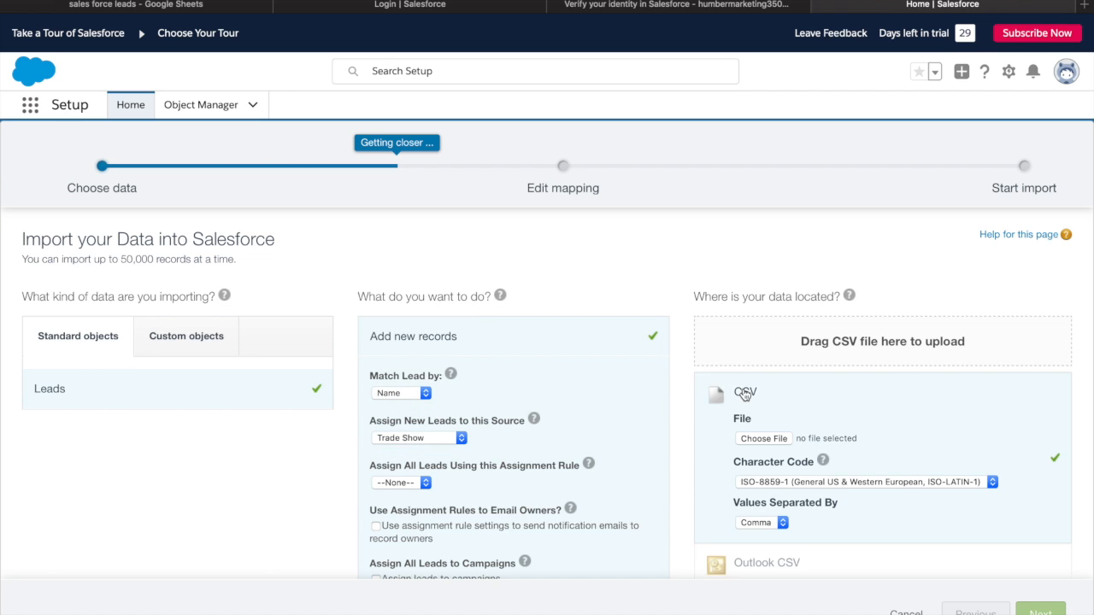
left_click(761, 439)
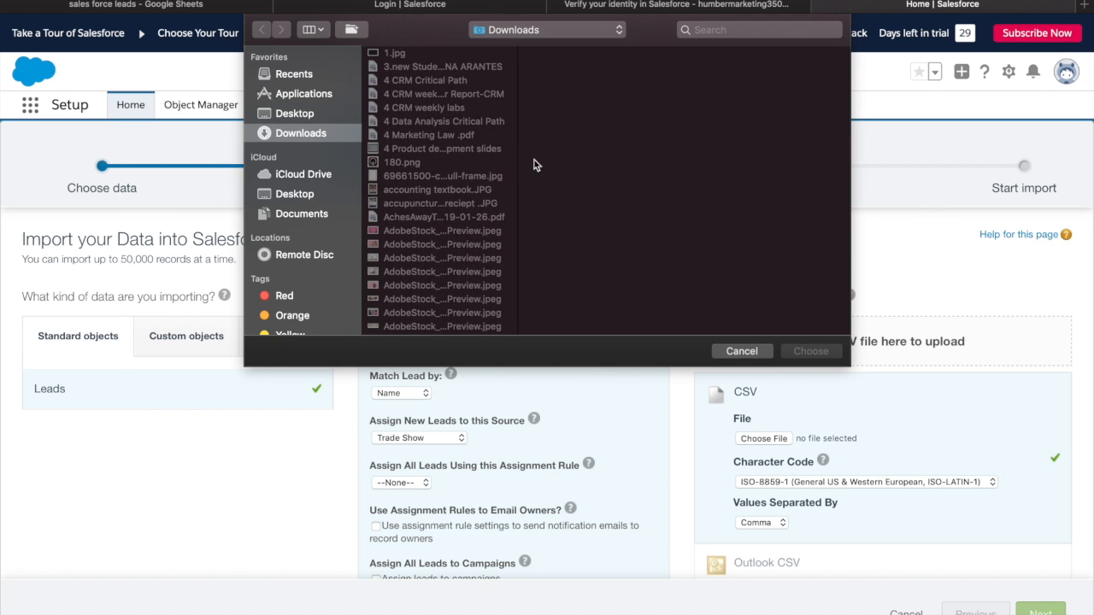
left_click(326, 77)
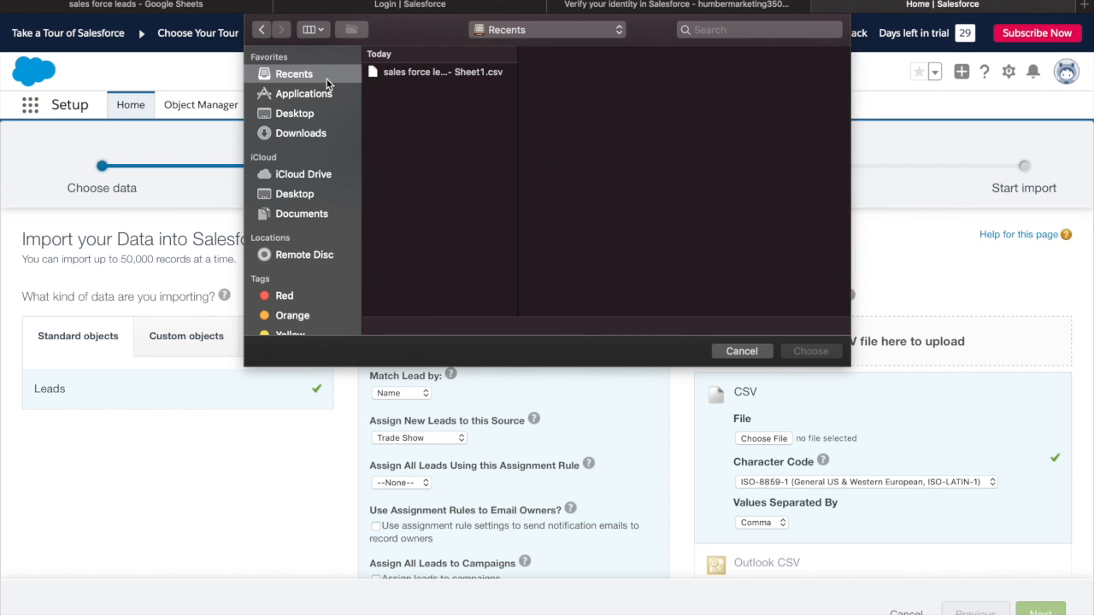
left_click(415, 73)
left_click(801, 348)
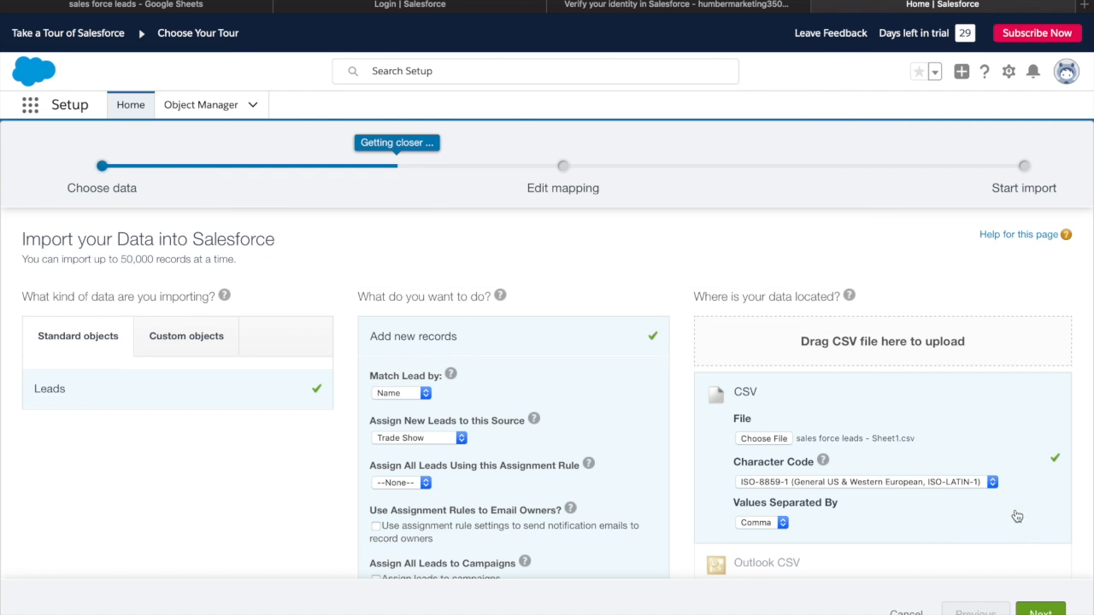
left_click(1041, 610)
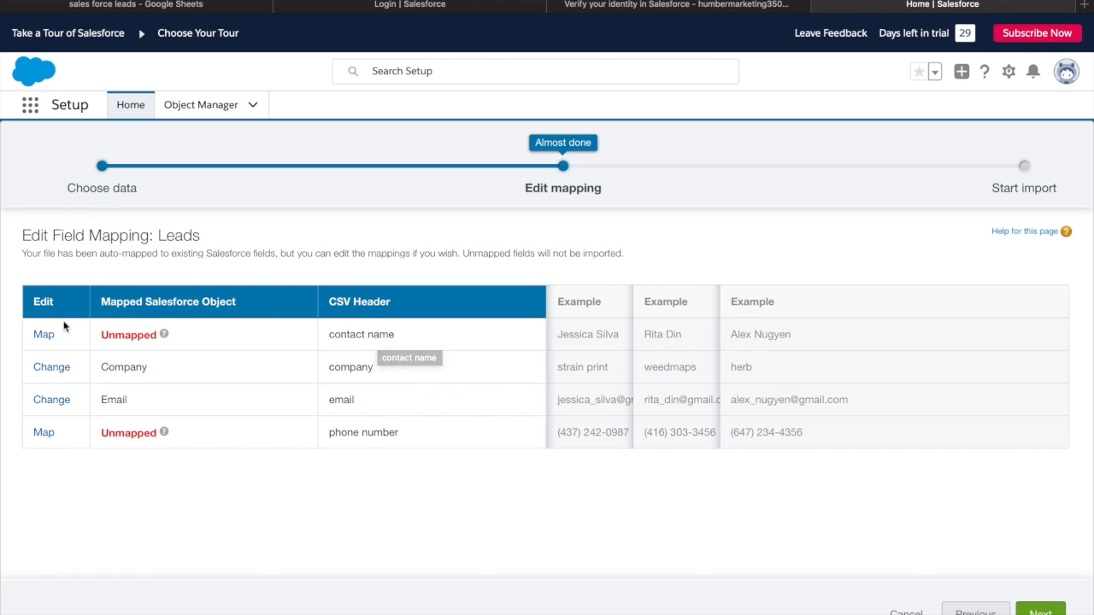
Map the "contact name" CSV column to the First Name and Last Name fields.
left_click(43, 337)
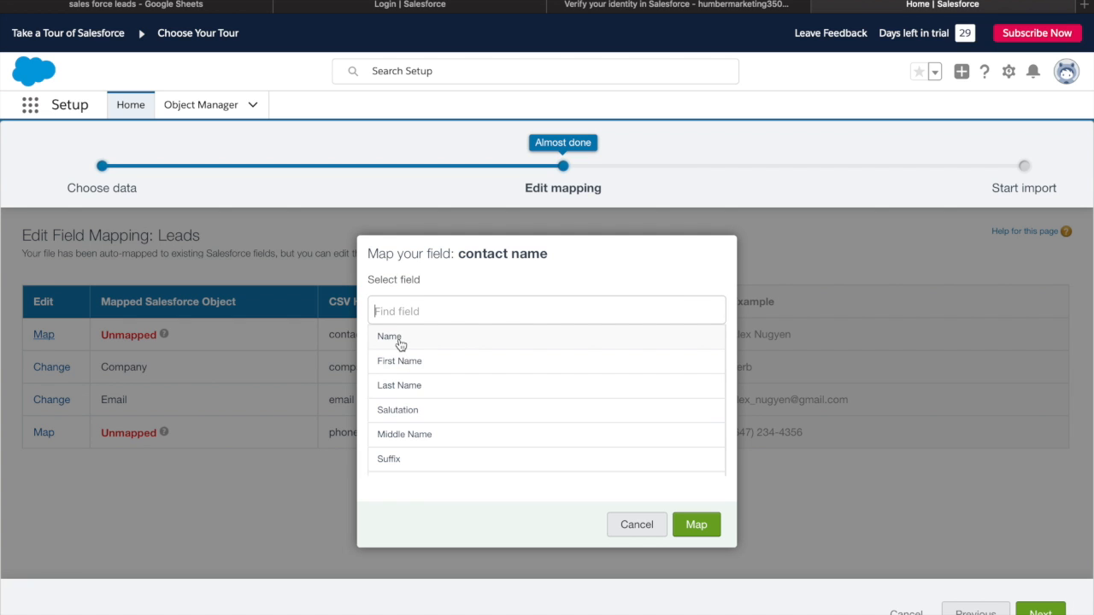
left_click(403, 366)
left_click(404, 388)
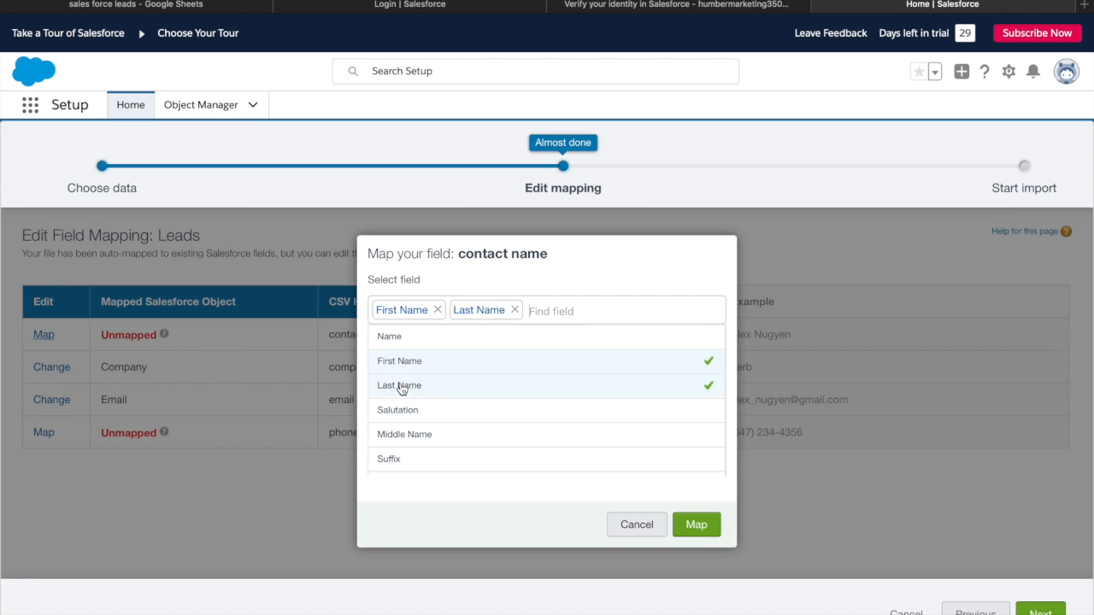
left_click(695, 525)
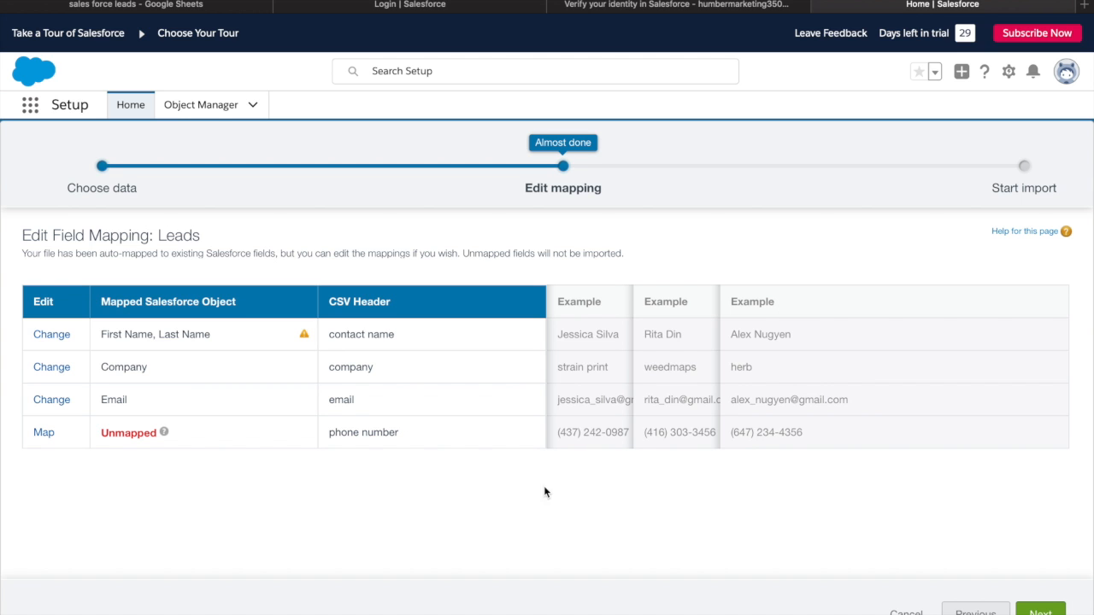
Map the unmapped "phone number" CSV column to the Phone field.
left_click(42, 435)
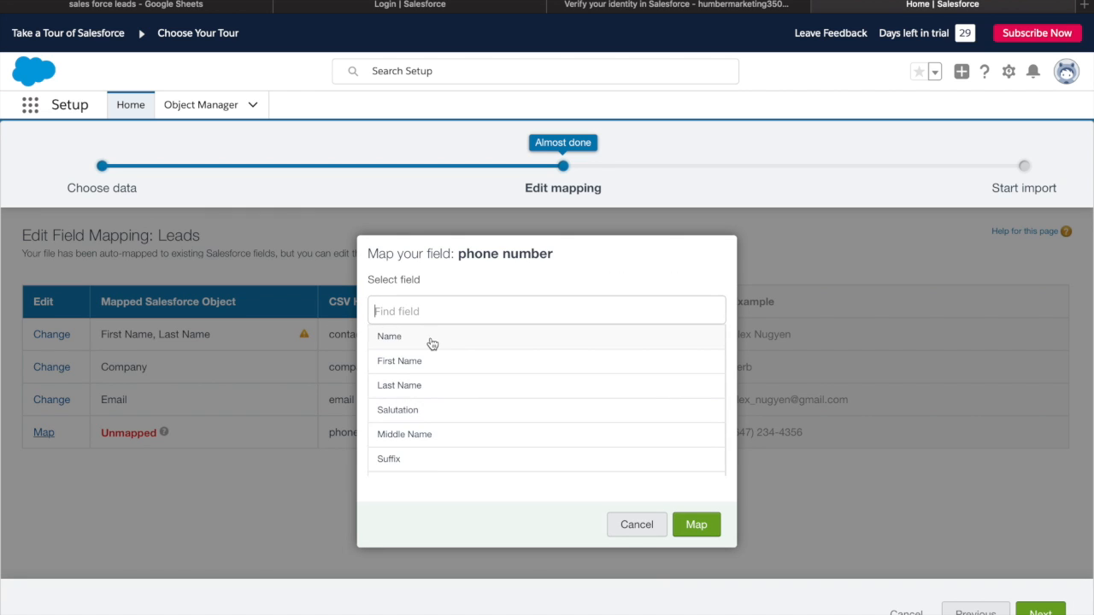
type("num")
key("BackSpace")
key("BackSpace")
key("BackSpace")
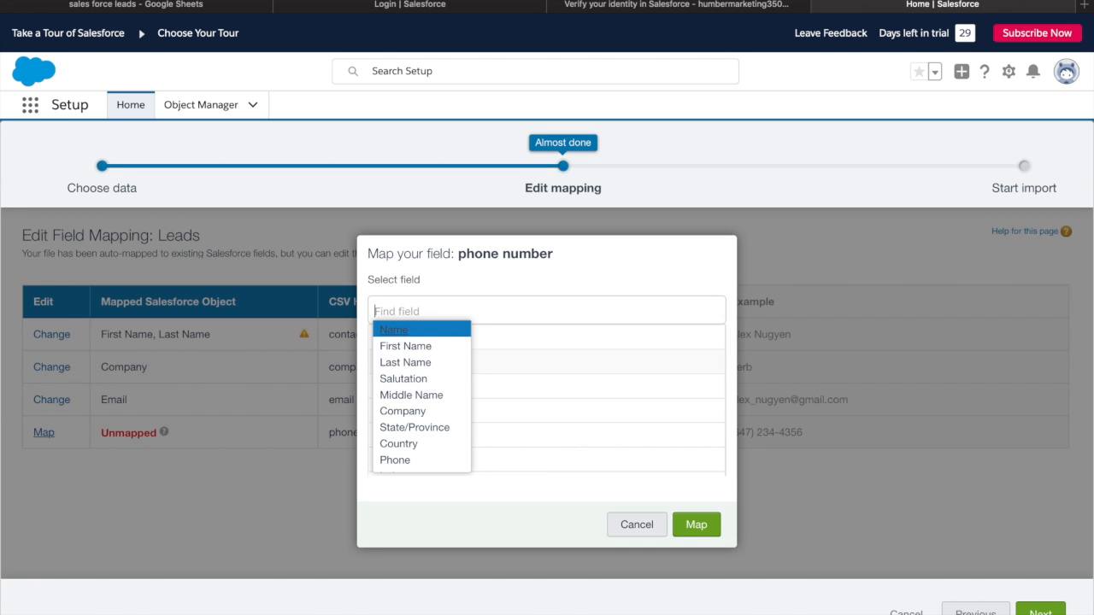
type("pho")
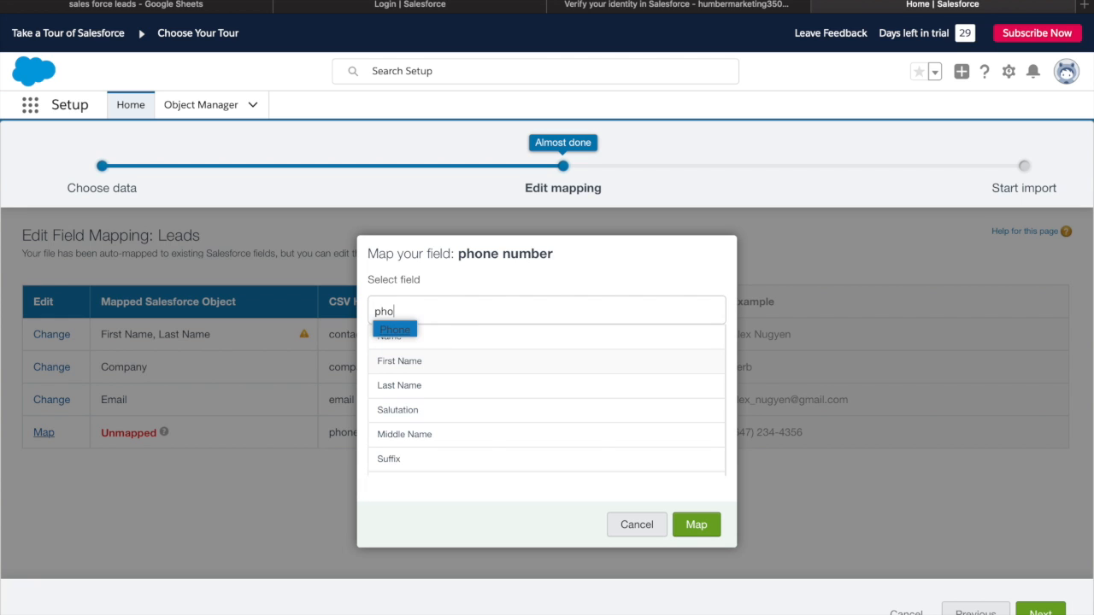
left_click(398, 333)
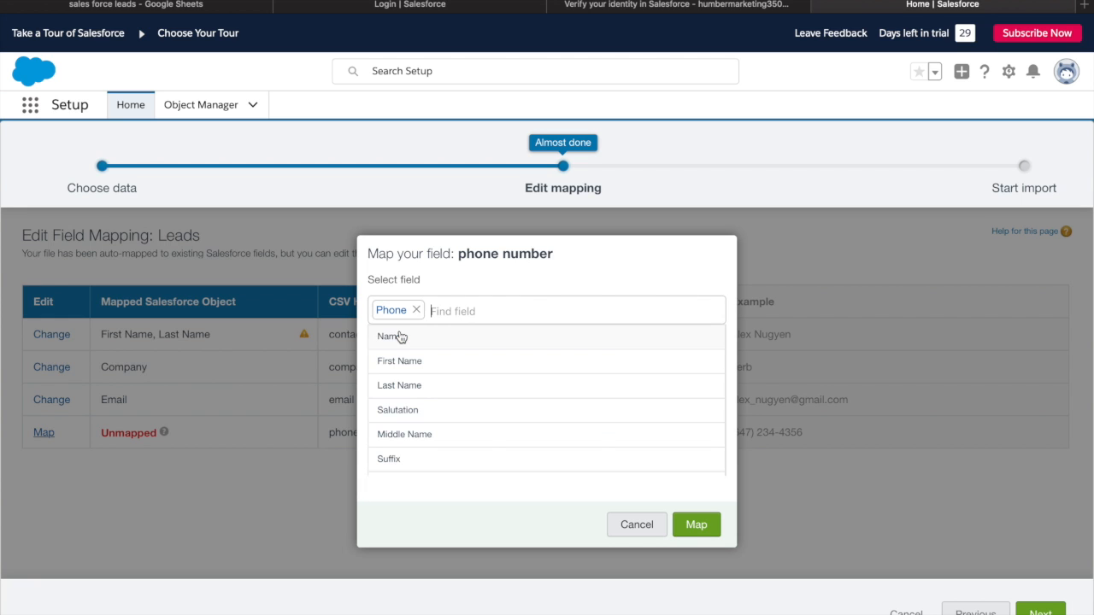
left_click(698, 524)
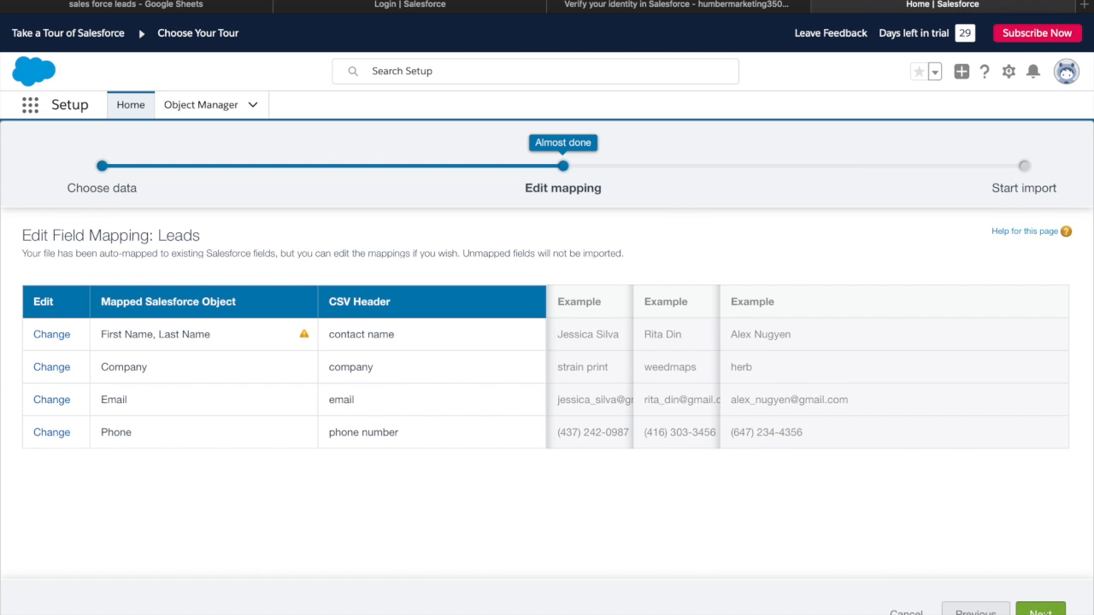
Proceed to the import review, start the lead import and acknowledge the start message.
left_click(1040, 610)
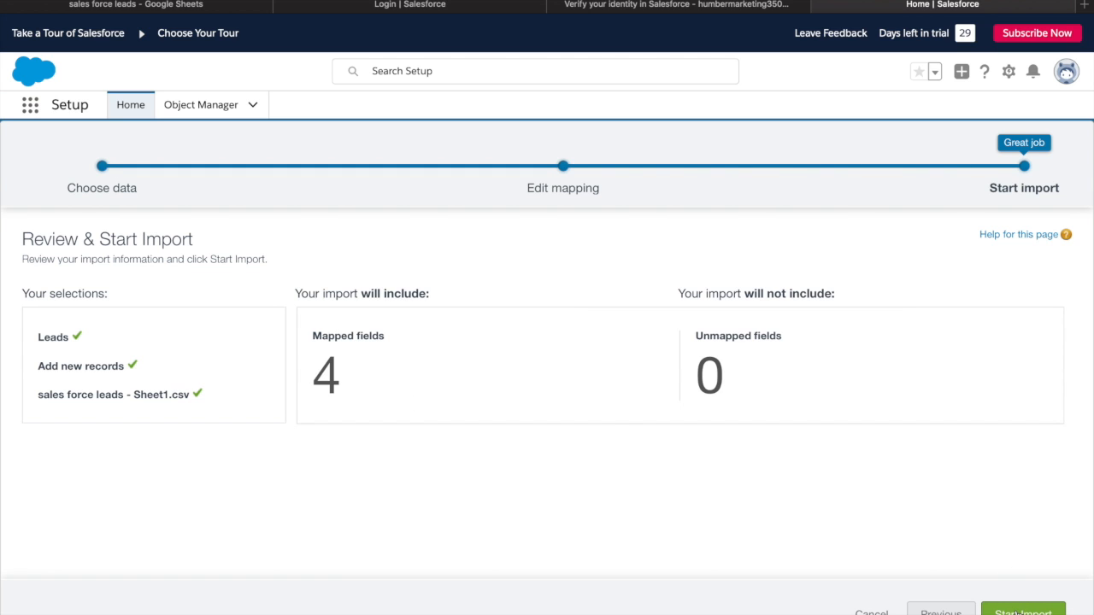
left_click(1016, 613)
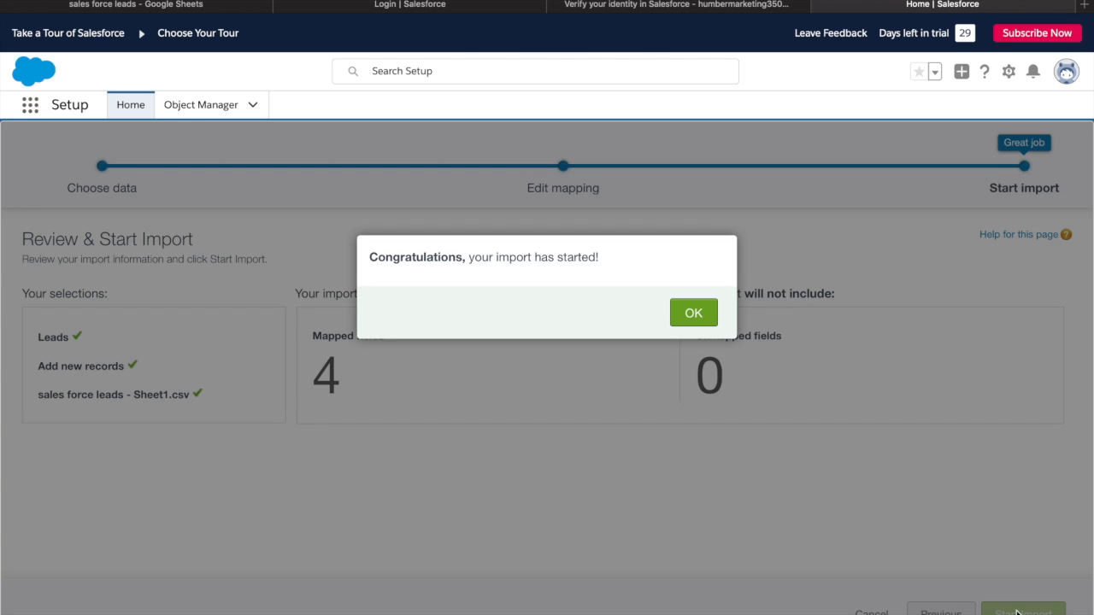
left_click(692, 316)
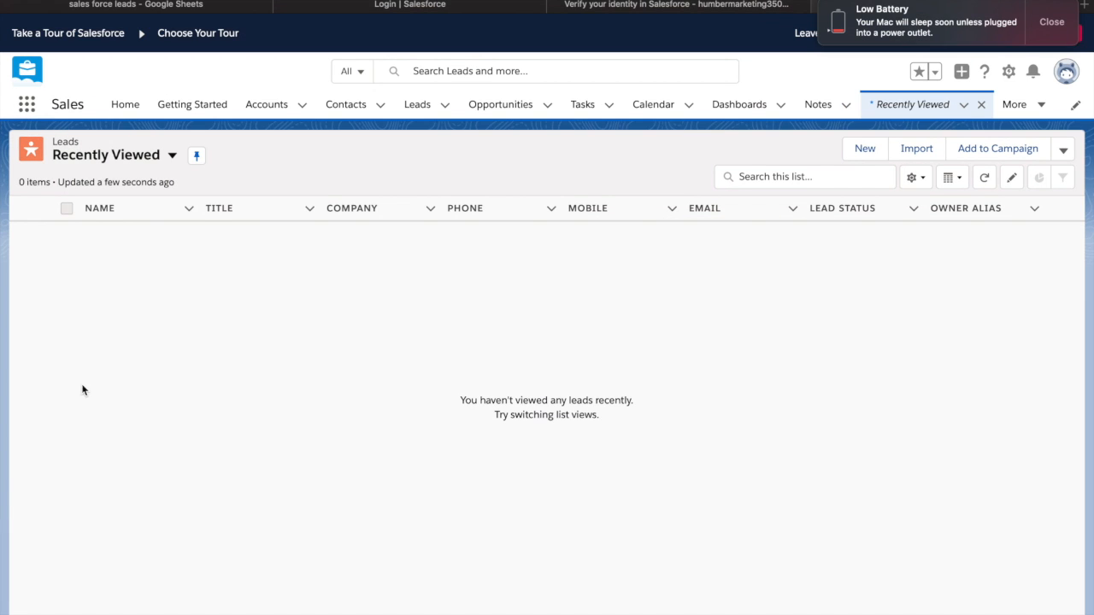
Switch the Leads list view to All Open Leads and open the imported lead from the company strain print.
left_click(172, 156)
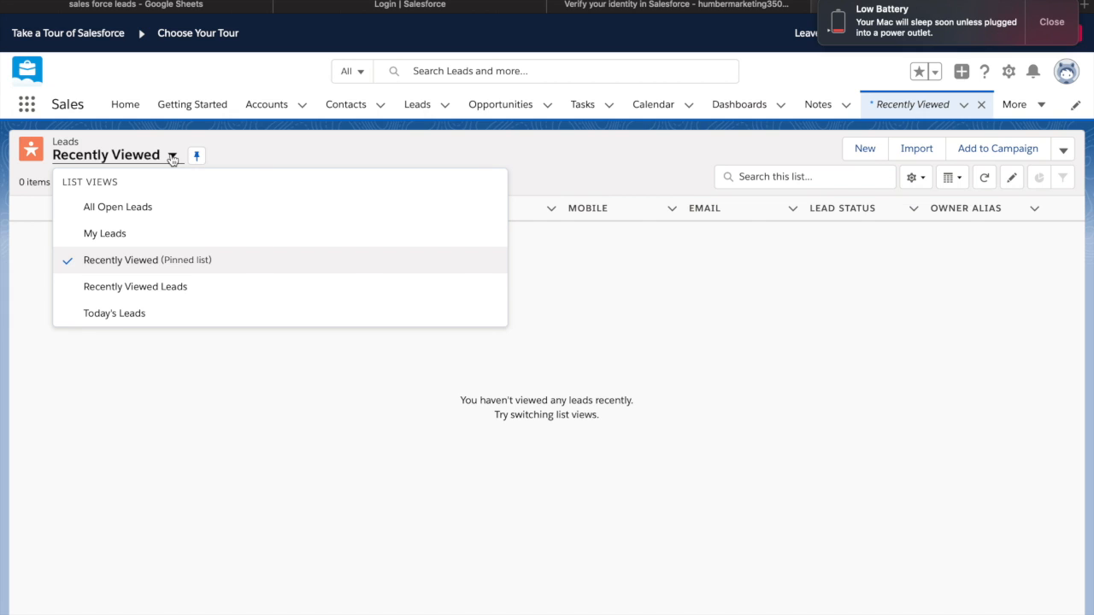
left_click(124, 208)
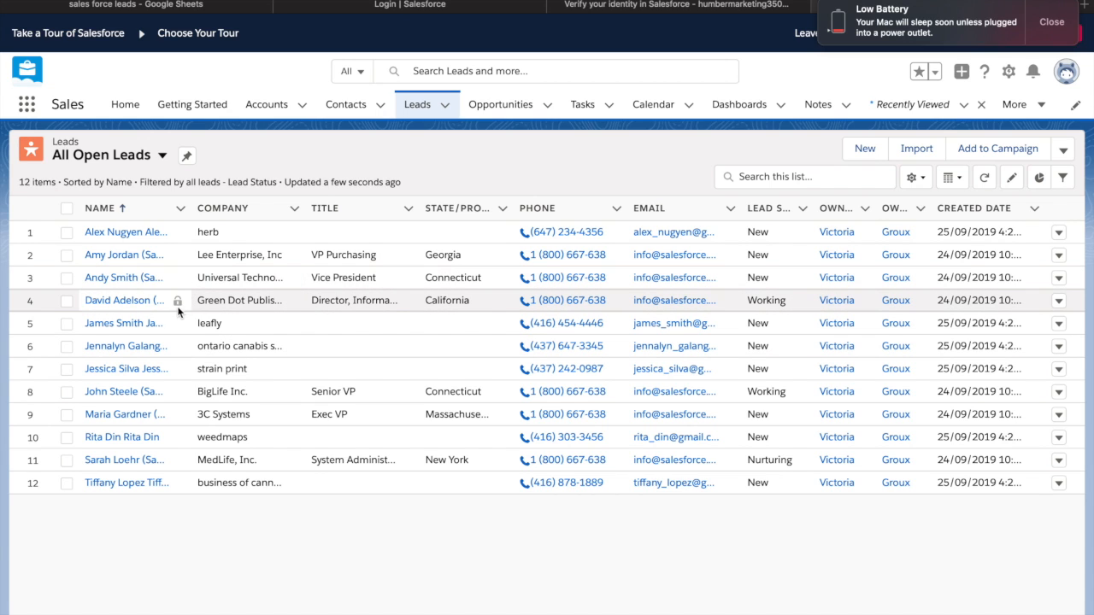
left_click(126, 368)
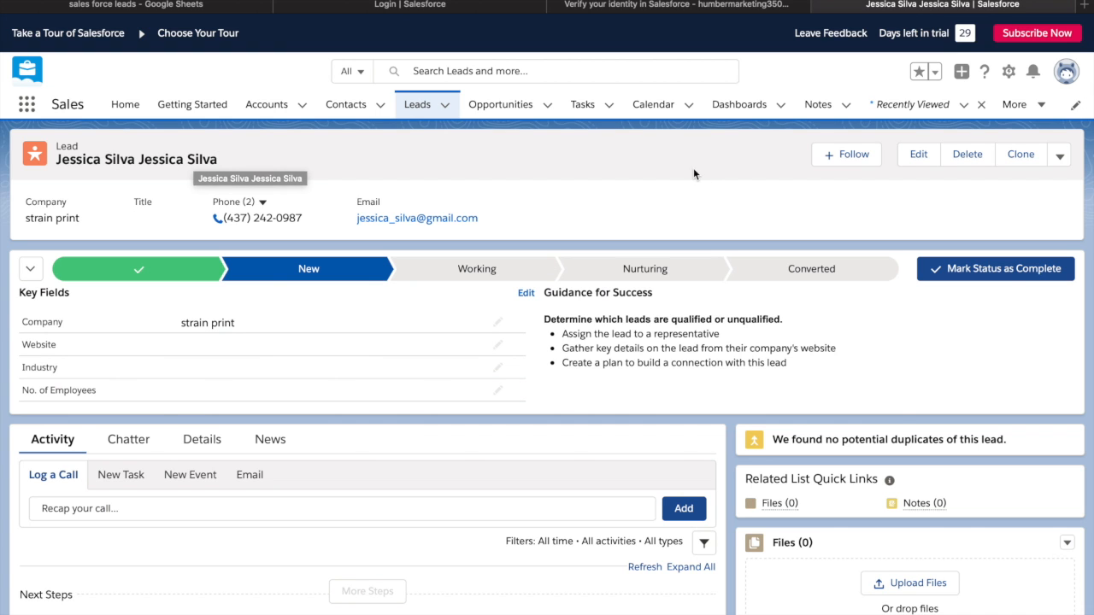
Edit the strain print lead and remove the surname from its First Name field.
left_click(913, 155)
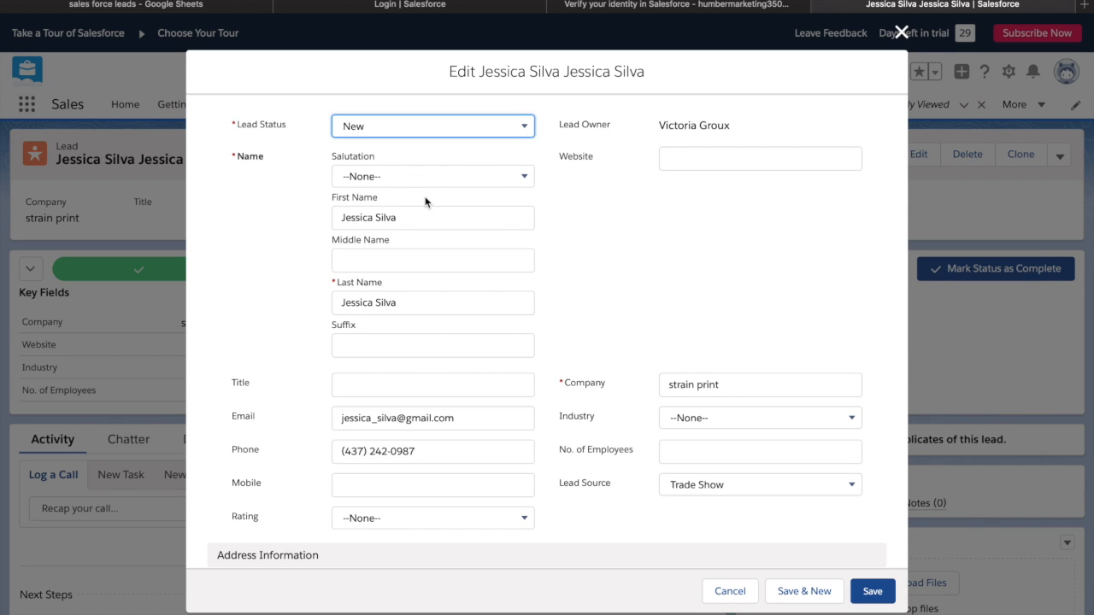
left_click(403, 215)
key("BackSpace")
key("BackSpace")
key("BackSpace")
key("BackSpace")
key("BackSpace")
key("BackSpace")
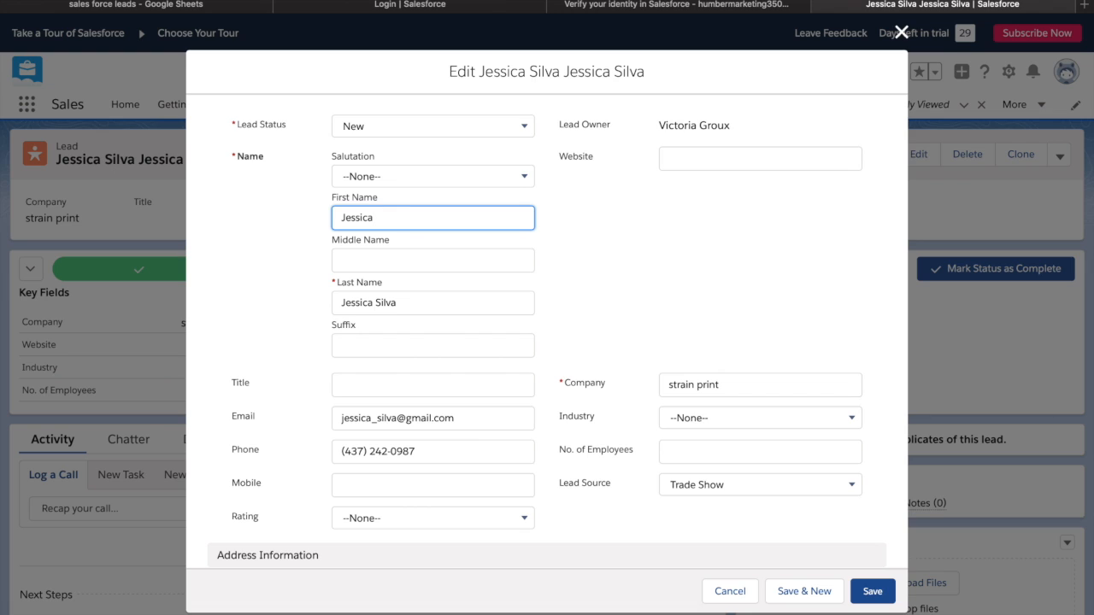
Remove the given name from the lead's Last Name field, leaving only the surname, and save the record.
left_click(377, 300)
key("BackSpace")
key("BackSpace")
key("BackSpace")
key("BackSpace")
key("BackSpace")
key("BackSpace")
key("BackSpace")
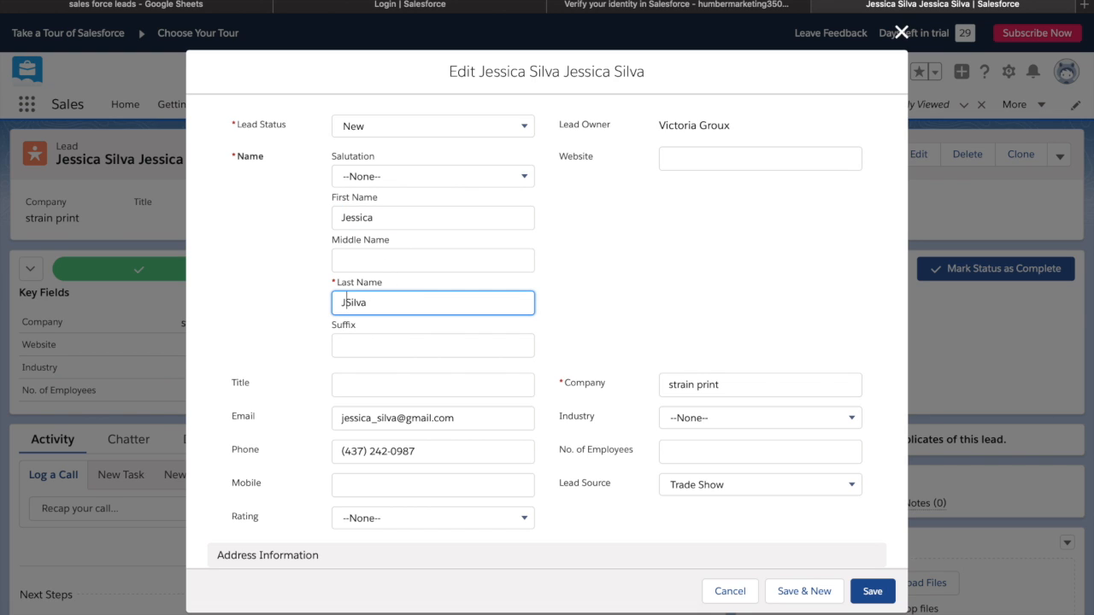
key("BackSpace")
left_click(872, 590)
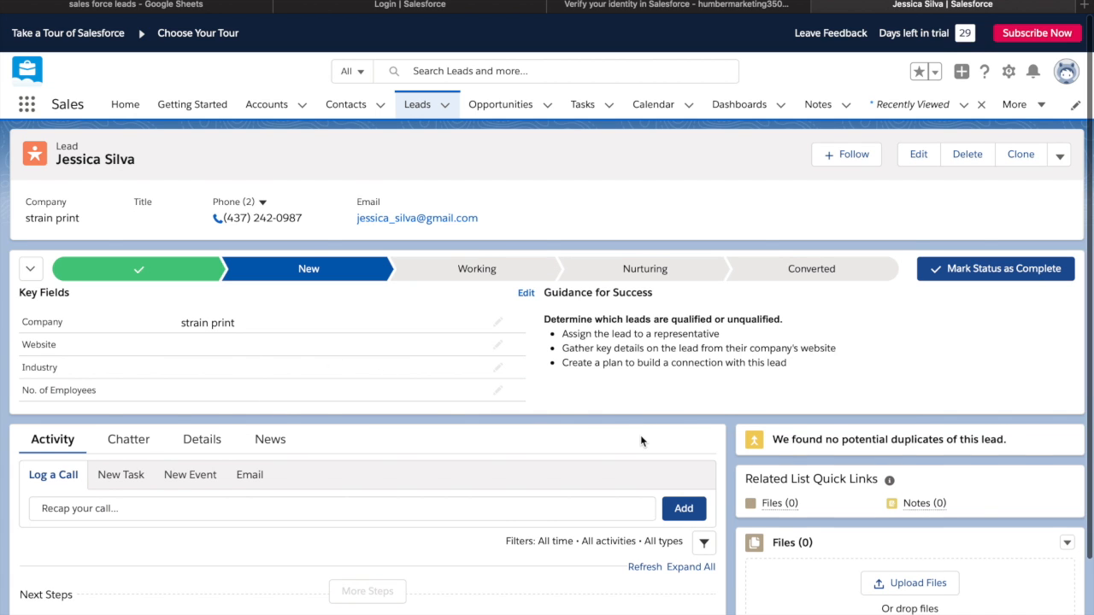
Start a call log on the lead with a comment about discussing a meeting with the lead, ending "Will meet next week to present product.".
scroll(642, 441, "down", 3)
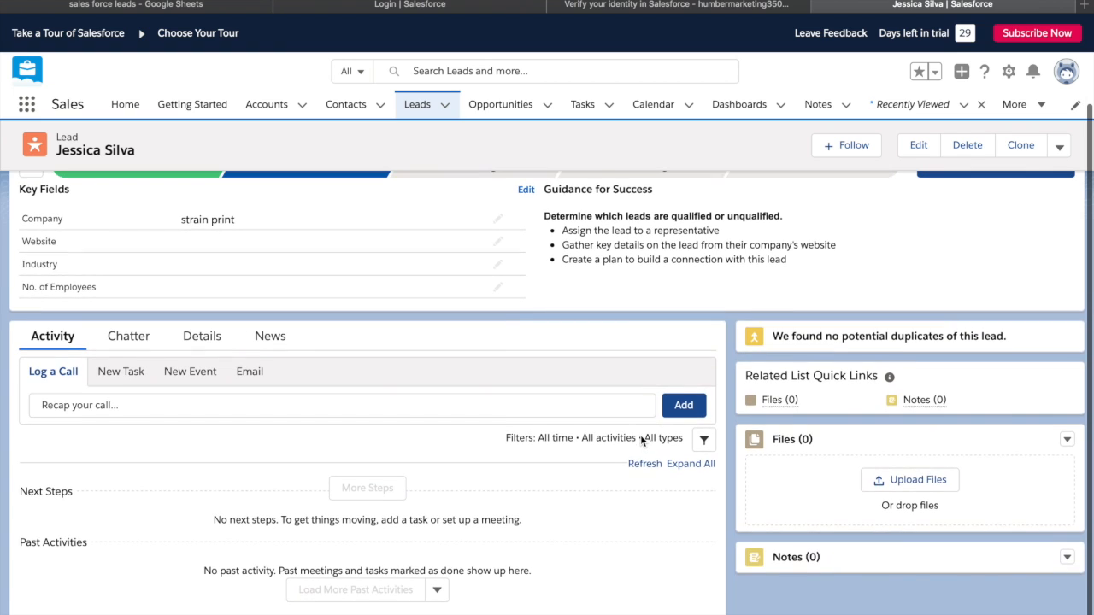
left_click(168, 402)
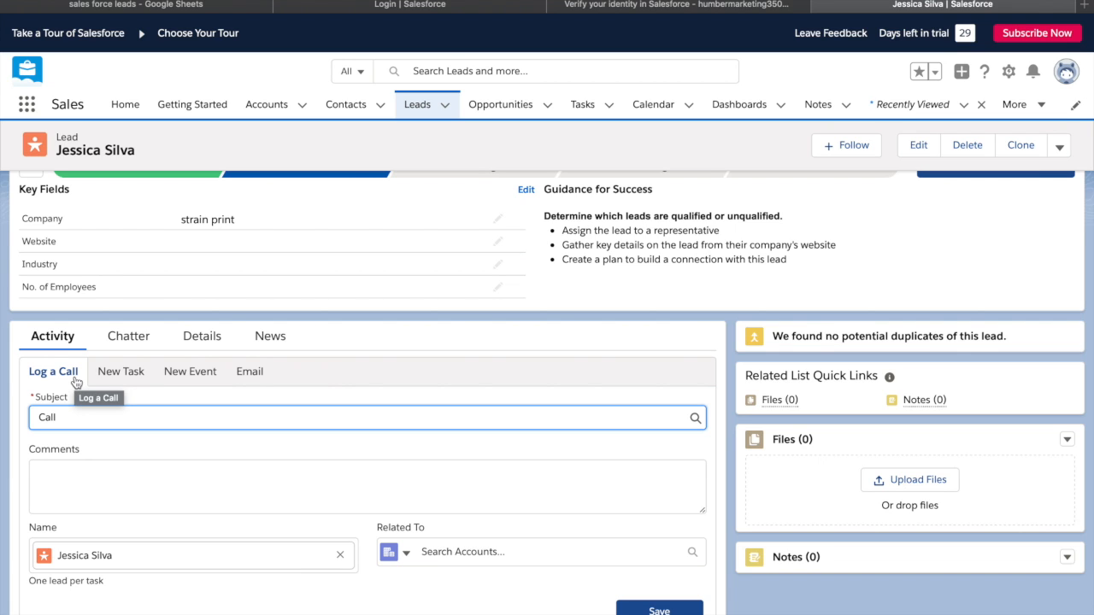
left_click(89, 464)
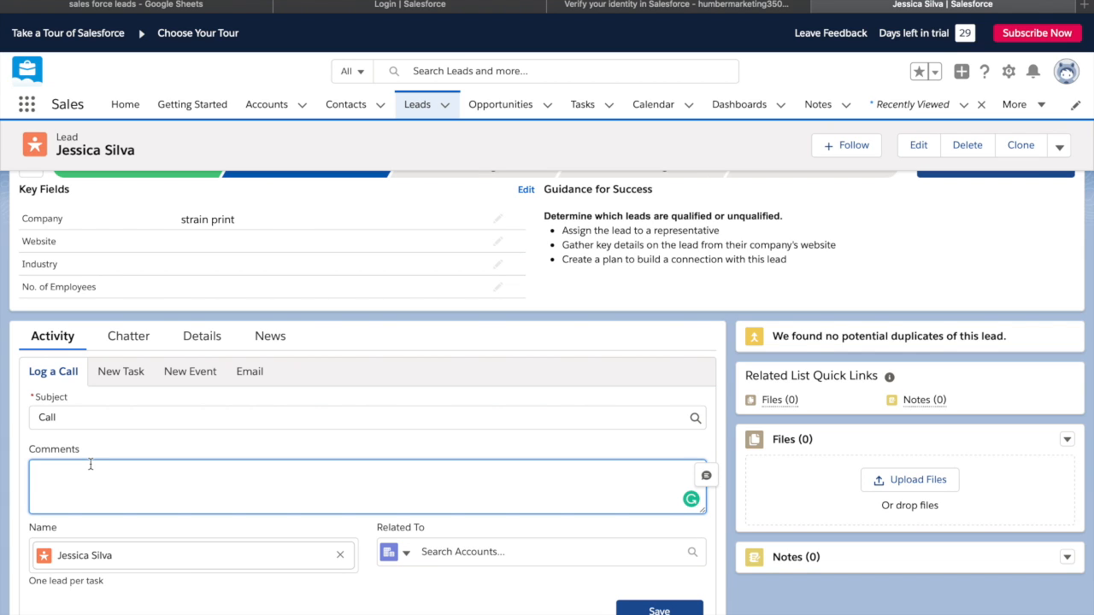
type("discussed meeting with jessica. wil")
key("BackSpace")
key("BackSpace")
key("BackSpace")
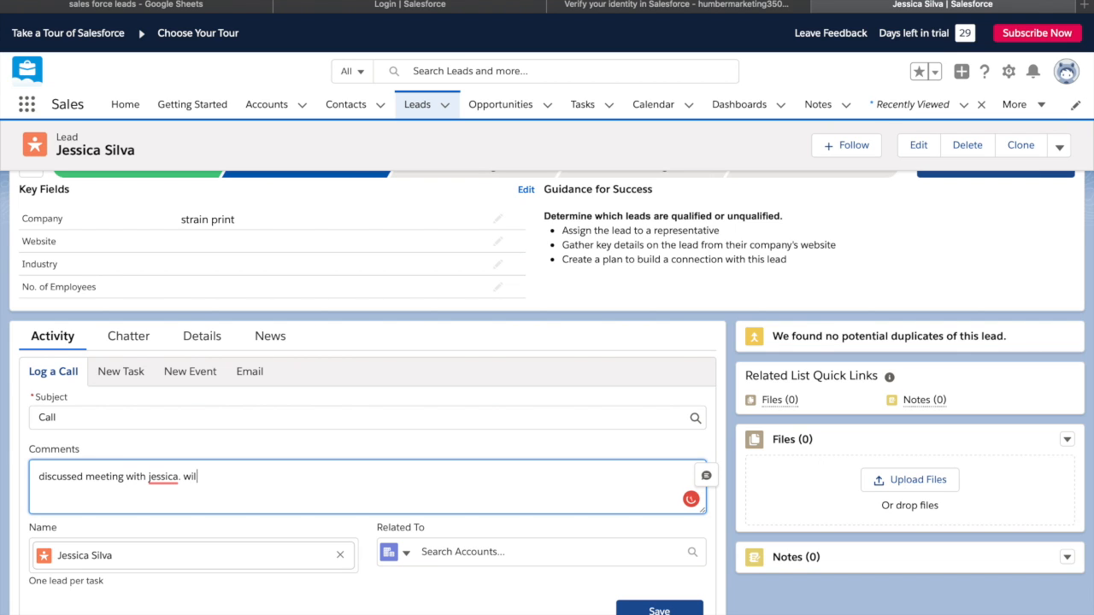
type("Will meet next week to present ")
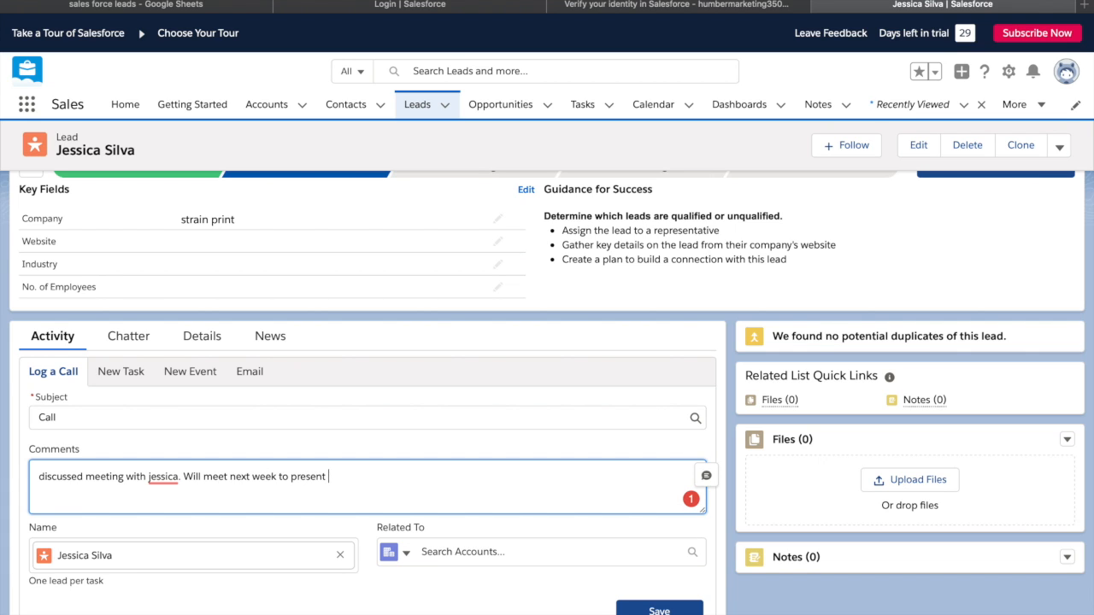
type("product.")
Capitalize the lead's first name in the call comment using the suggested correction and save the call log.
double_click(155, 477)
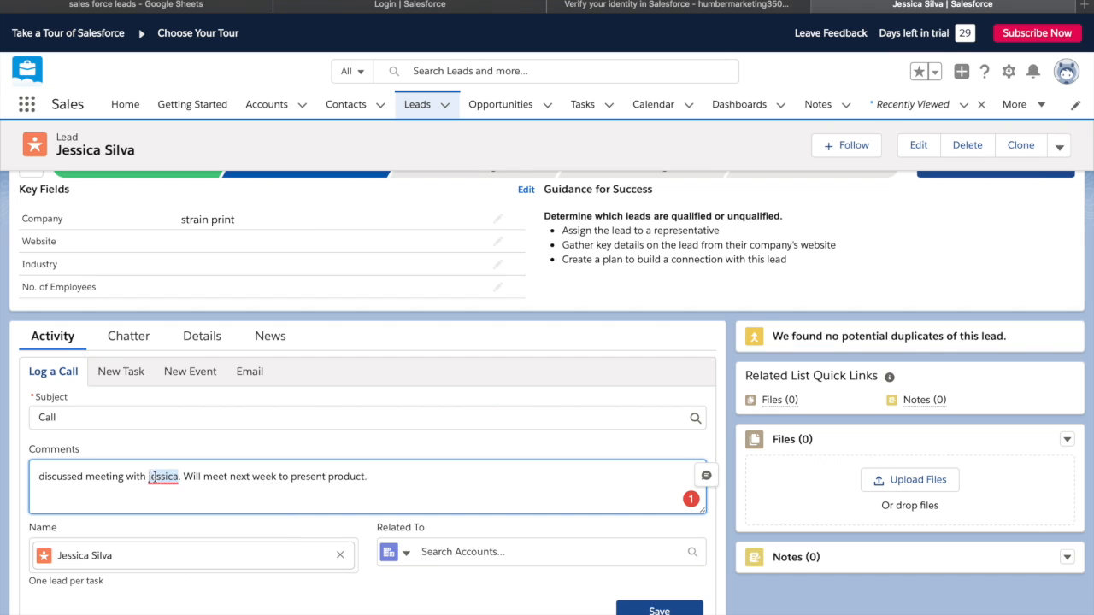
mouse_move(155, 476)
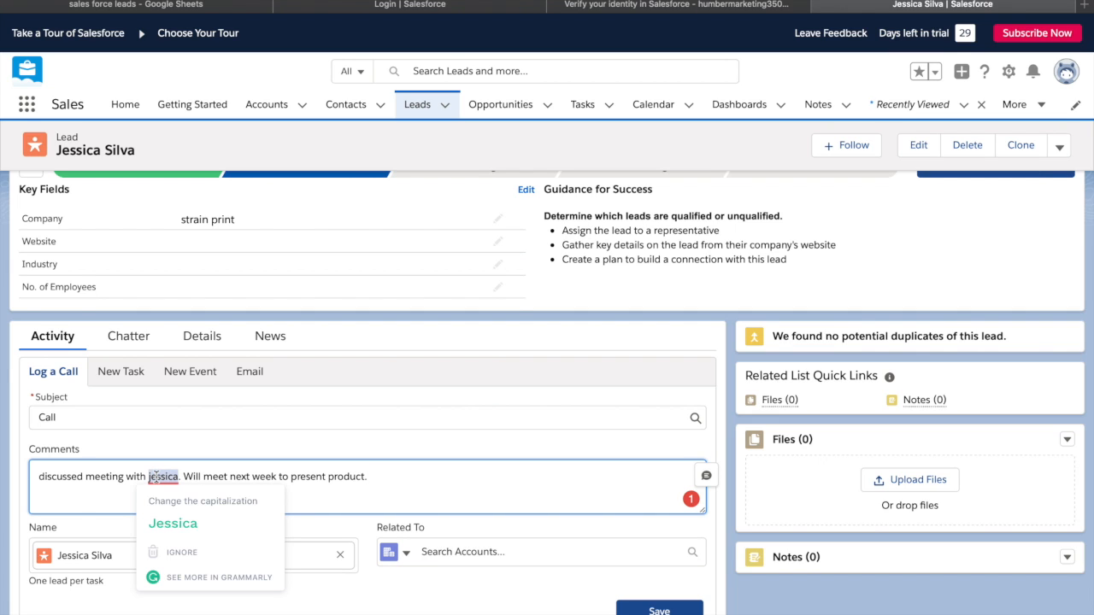
left_click(167, 522)
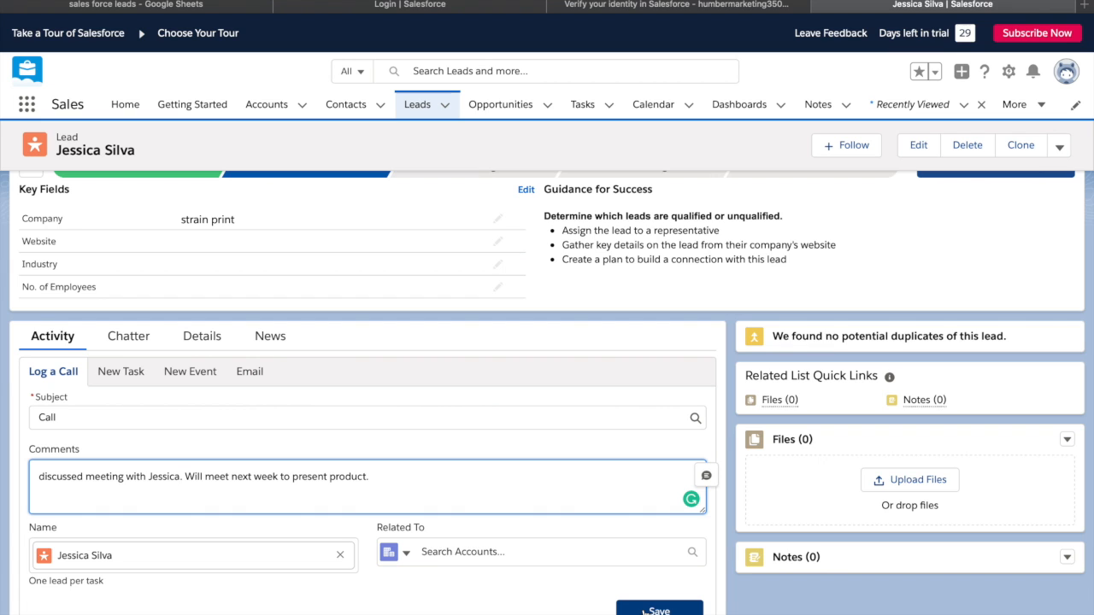
left_click(645, 611)
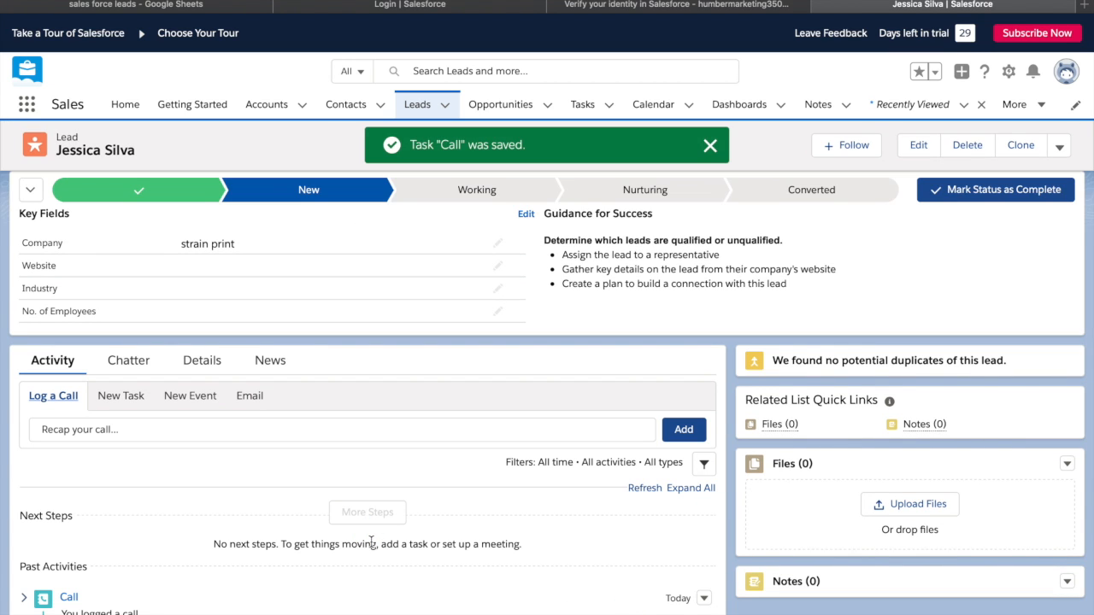
Start a new event on the lead with subject "Lunch with" plus the lead's first name and description "present new product.".
scroll(371, 540, "down", 1)
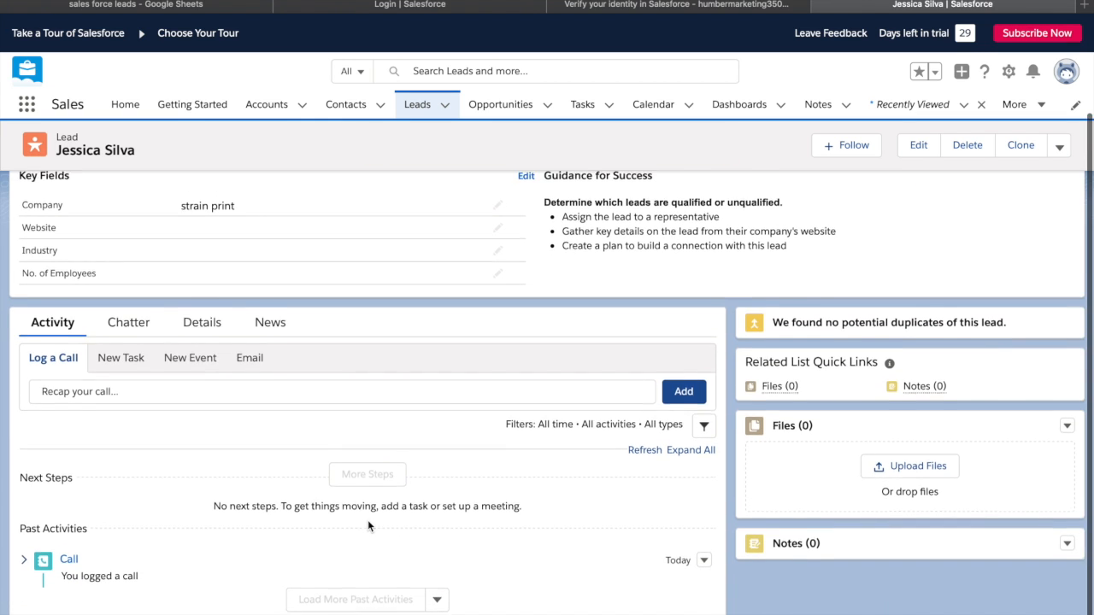
scroll(368, 520, "up", 3)
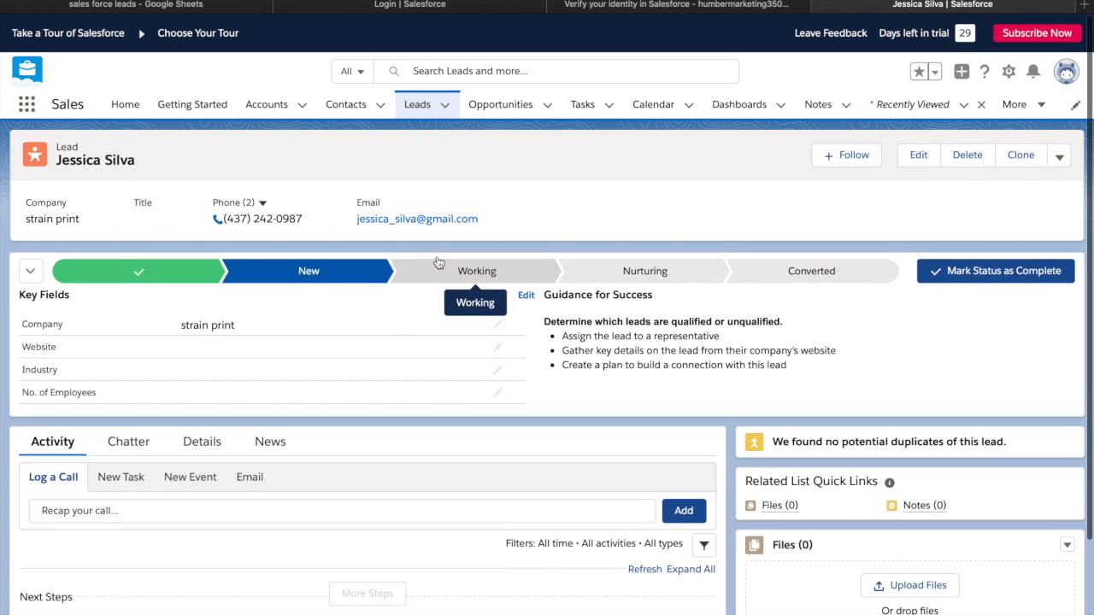
scroll(442, 262, "down", 3)
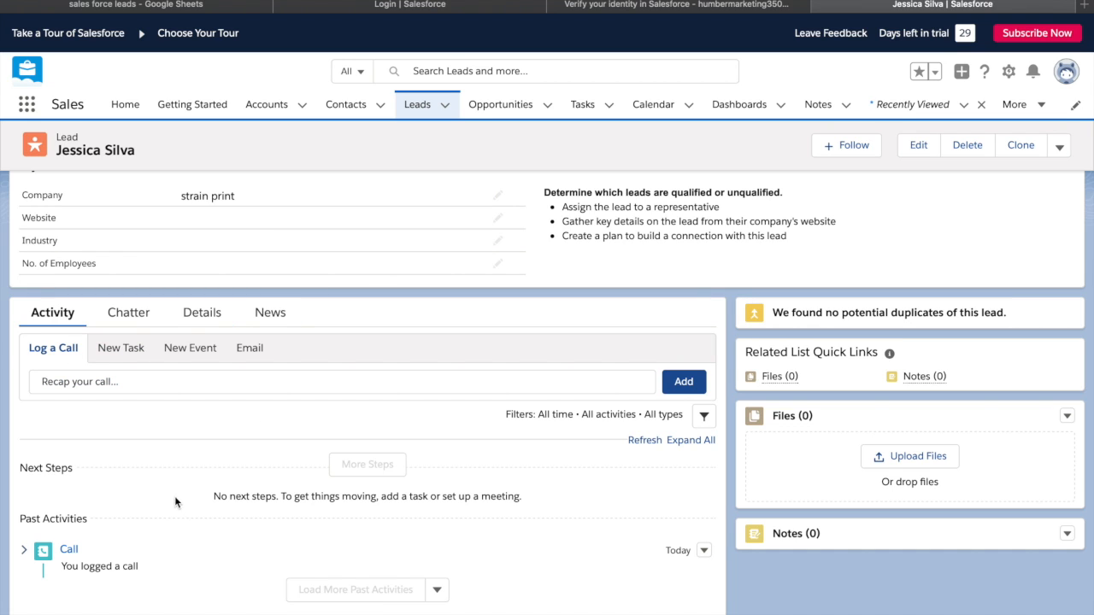
left_click(205, 359)
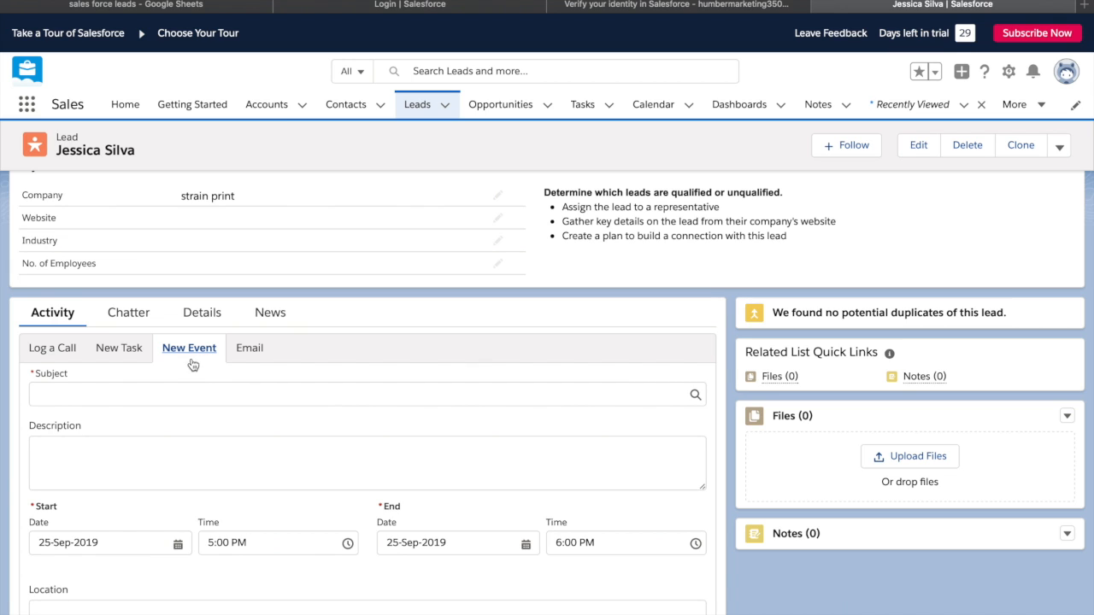
left_click(129, 391)
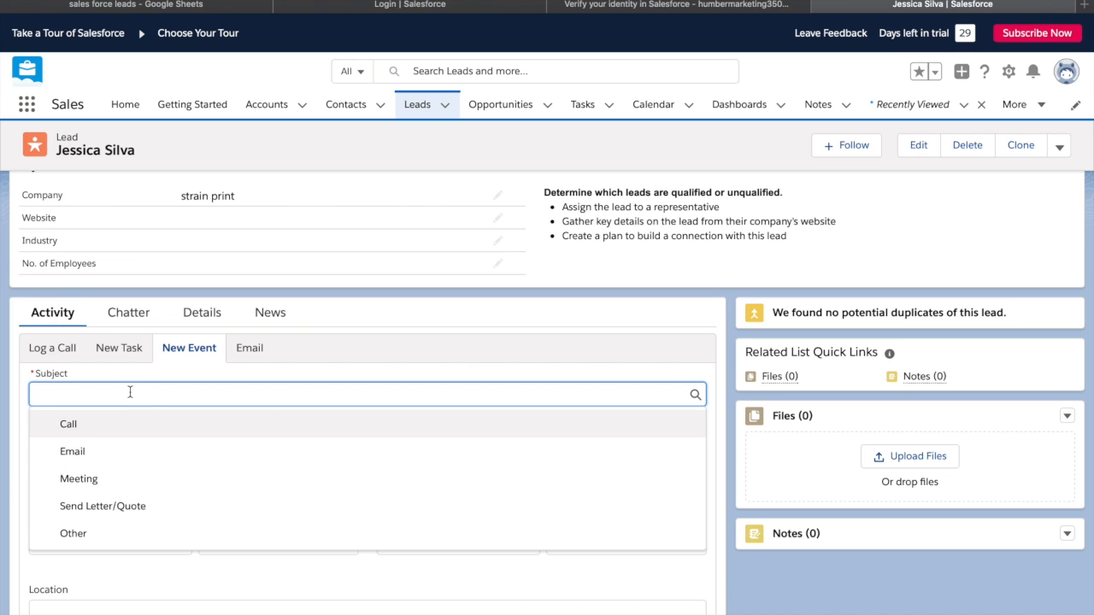
type("Lunch with ")
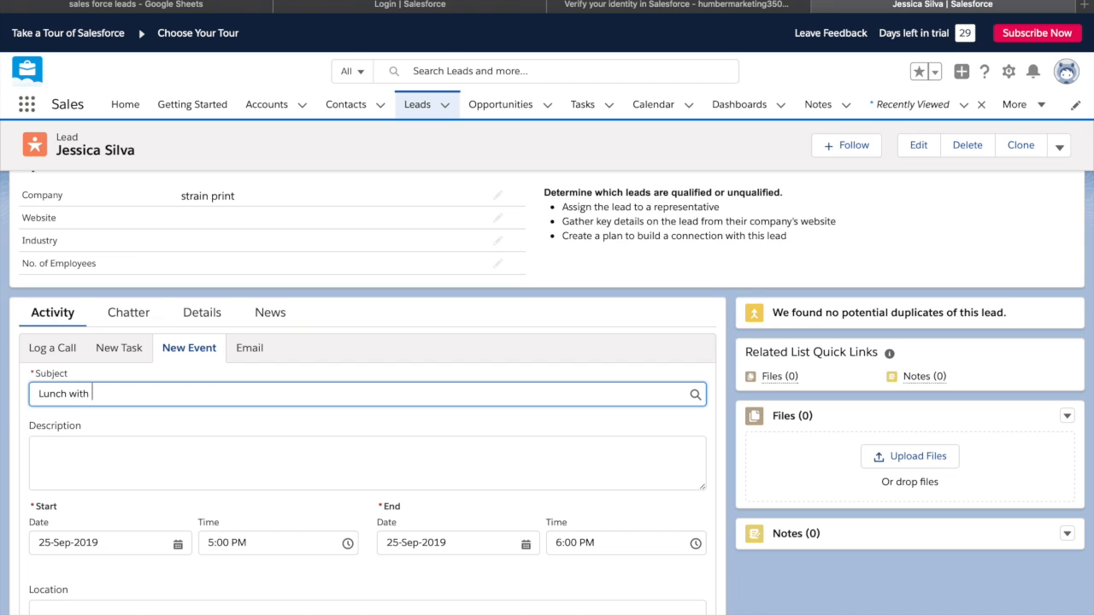
type("Jessica")
left_click(105, 443)
type("pre")
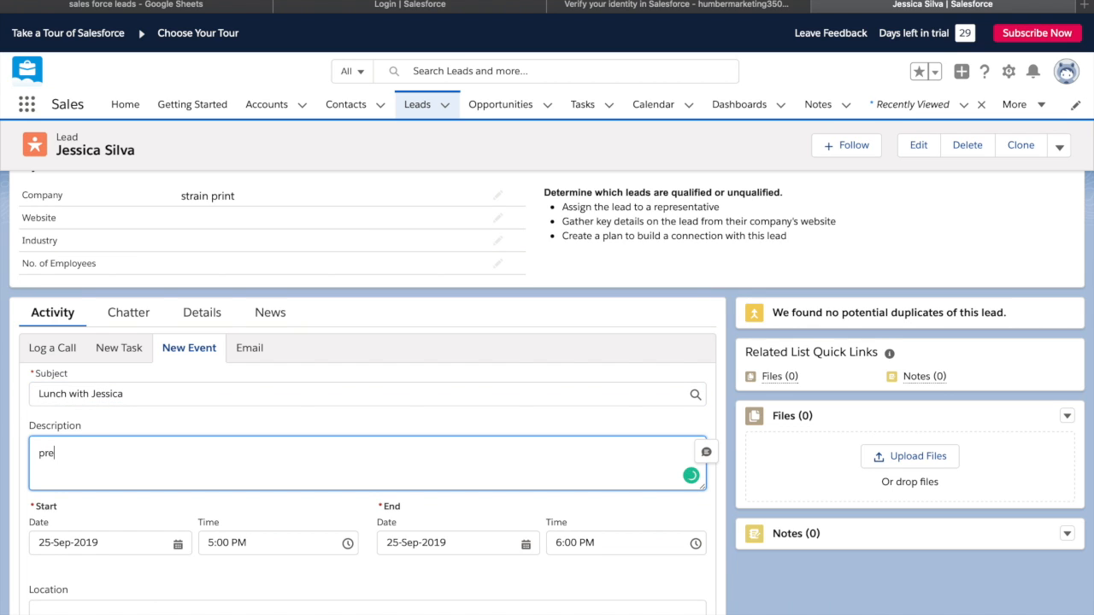
type("sent new product.")
Set the lunch event's start to 30-Sep-2019 at 3:00 PM and save the event.
left_click(178, 547)
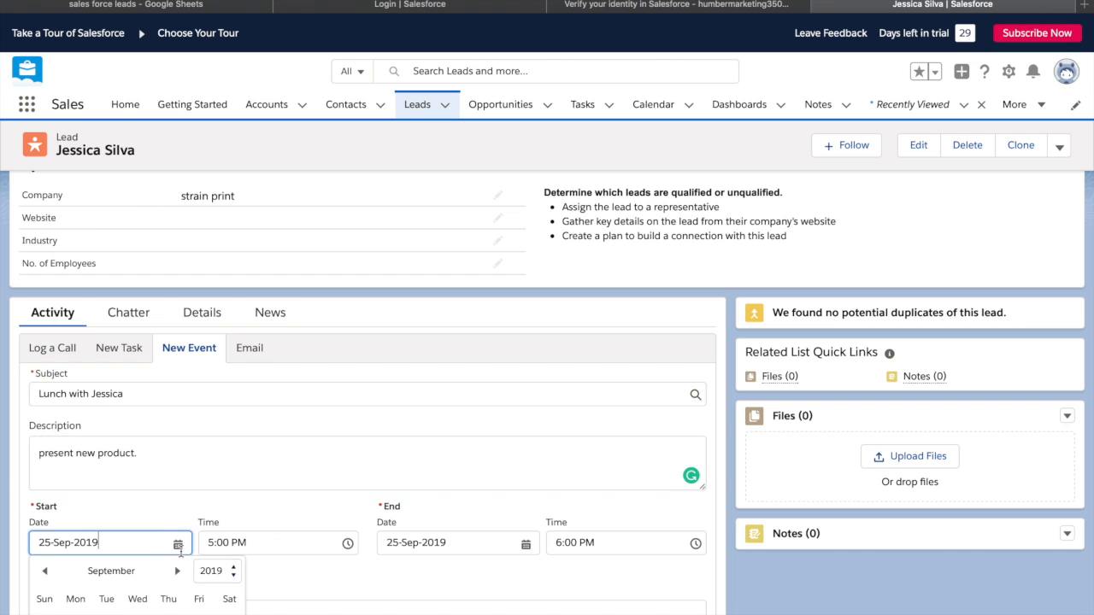
scroll(180, 547, "down", 3)
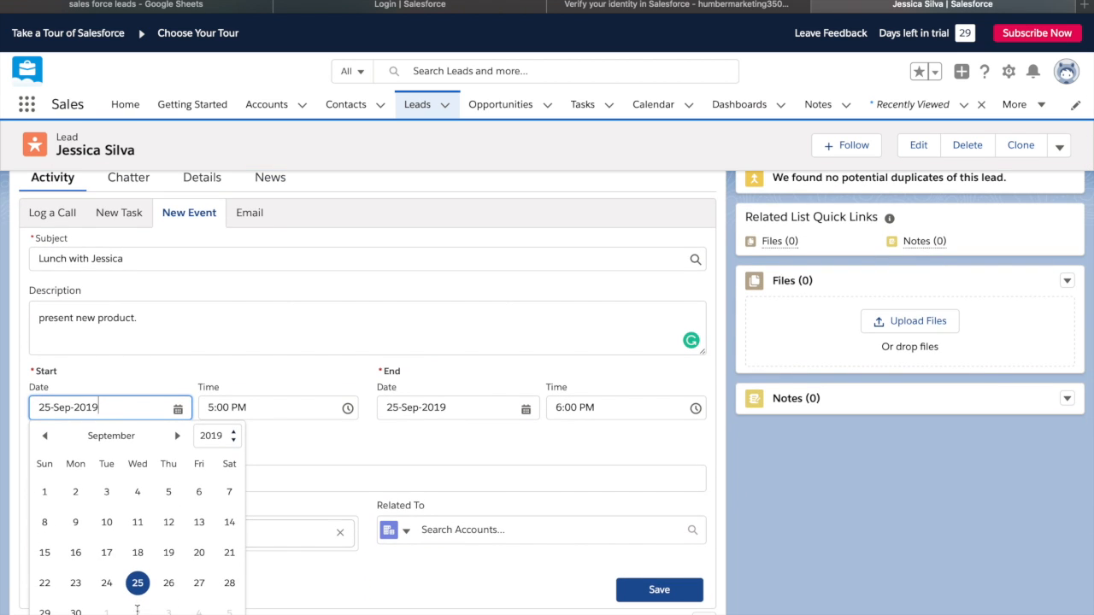
left_click(76, 611)
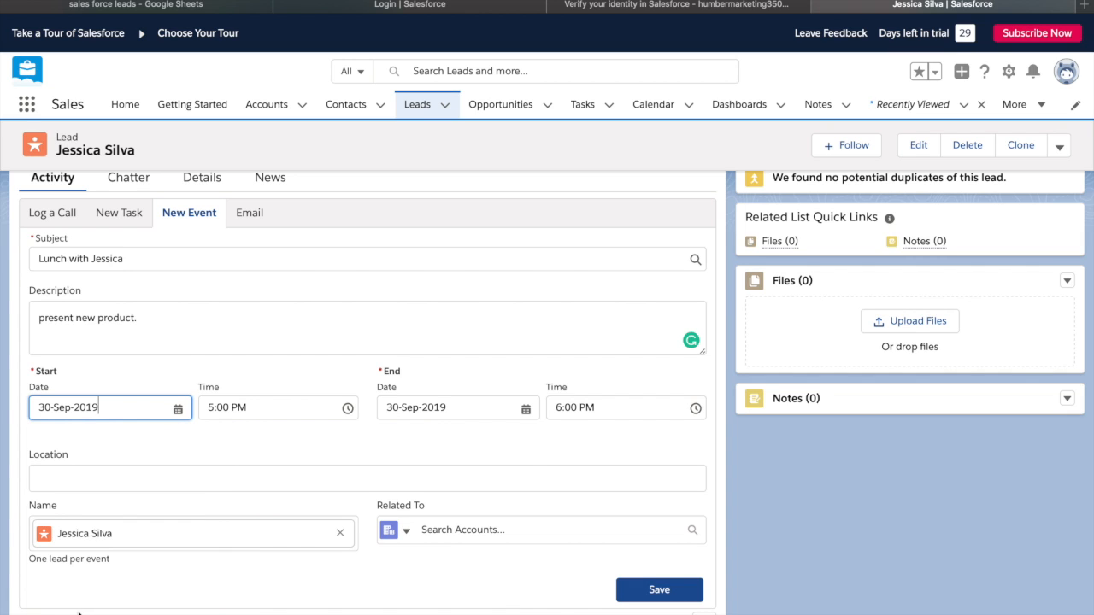
left_click(287, 411)
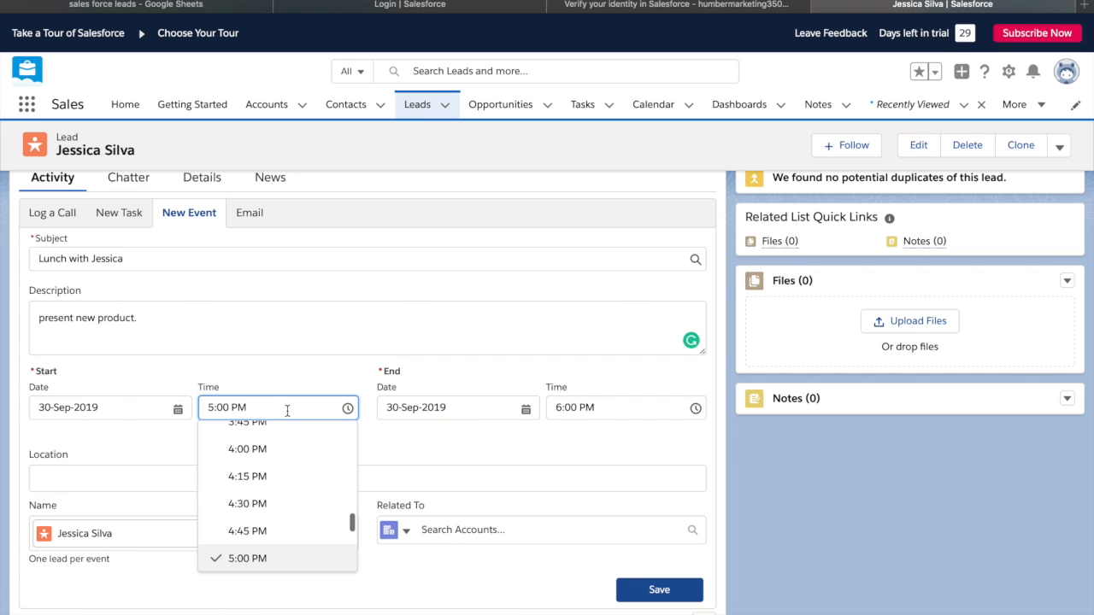
scroll(295, 450, "up", 2)
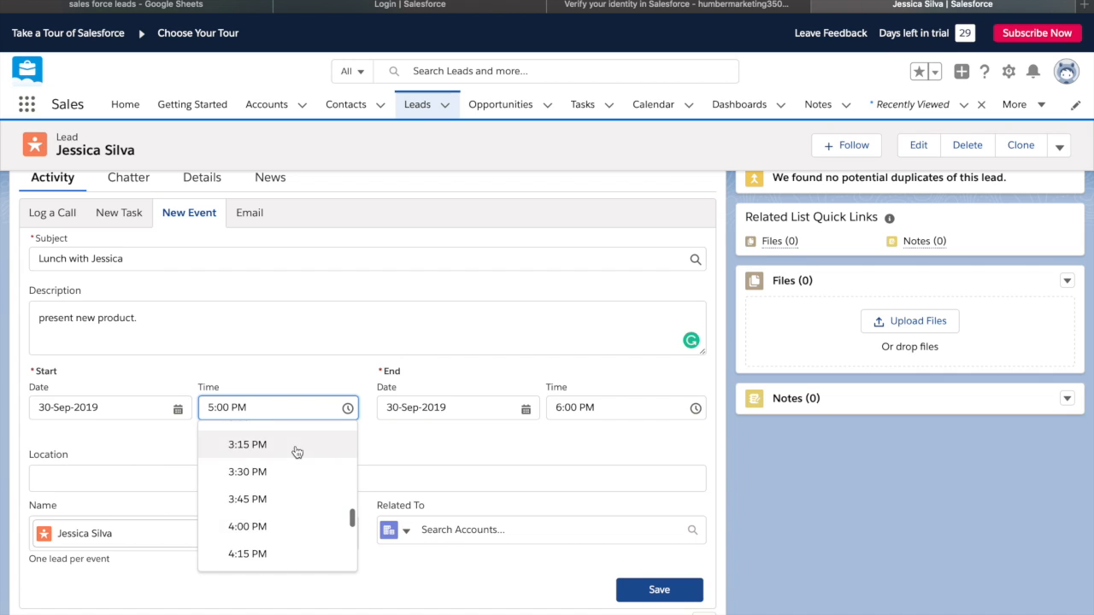
scroll(295, 461, "up", 1)
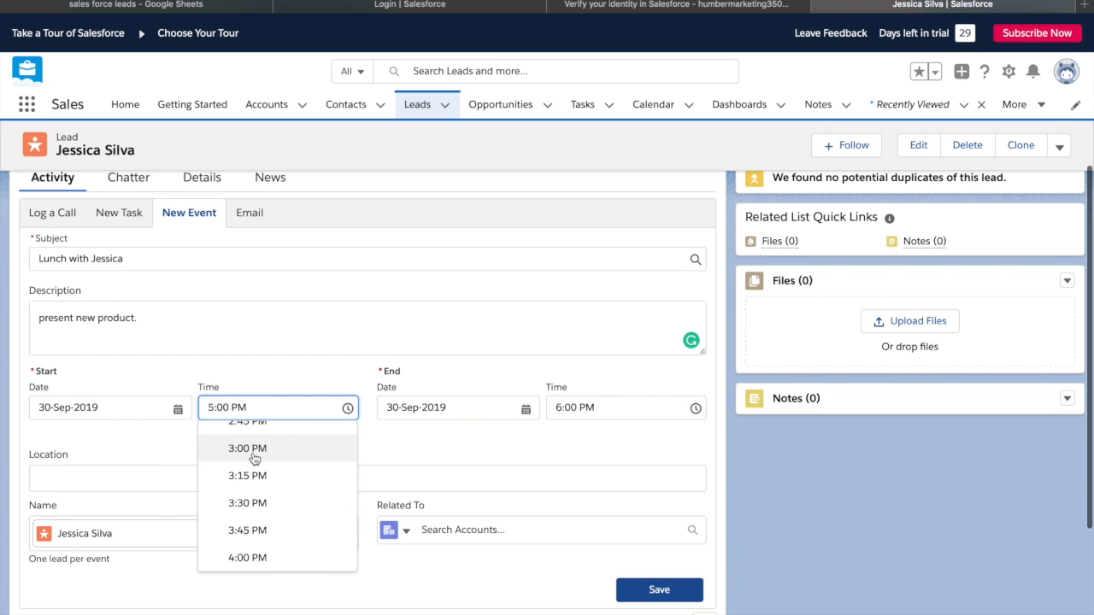
left_click(255, 449)
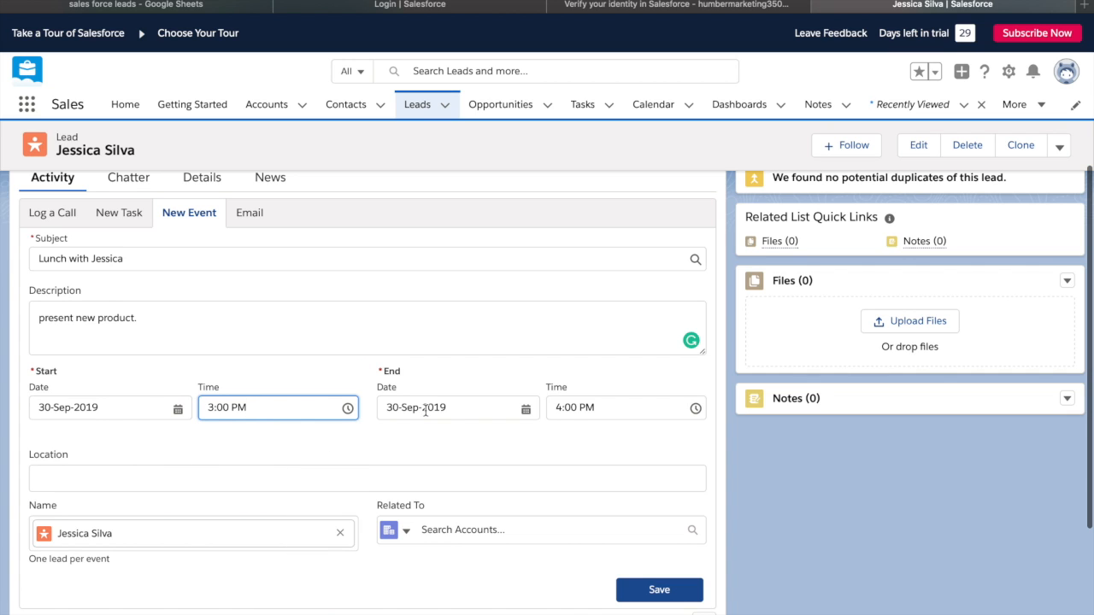
left_click(663, 588)
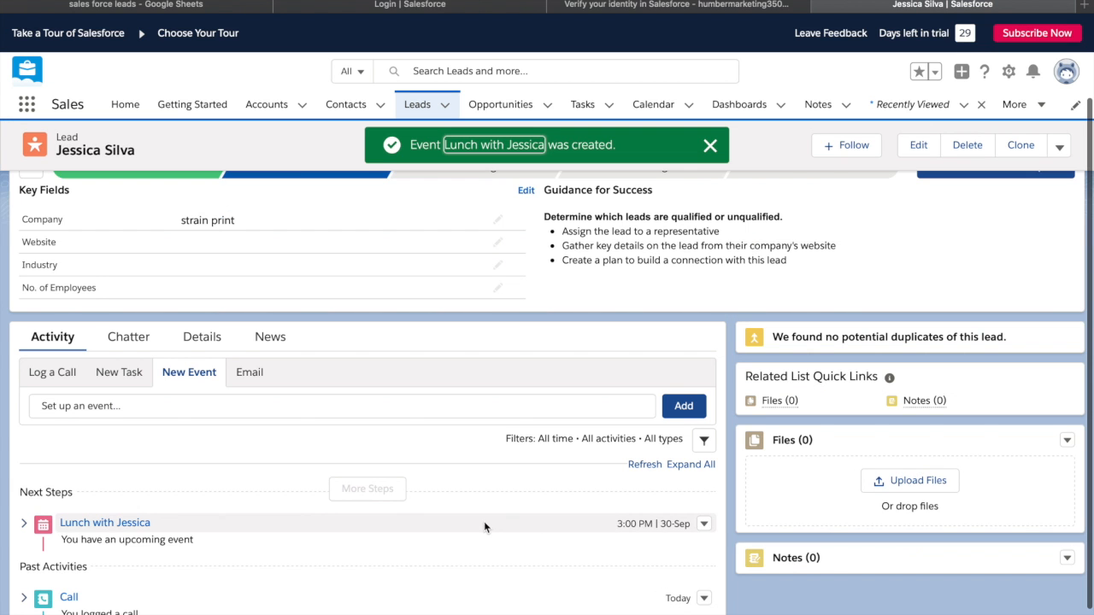
Set the lead's current status to Working.
scroll(484, 527, "up", 2)
scroll(485, 526, "down", 2)
scroll(484, 525, "up", 3)
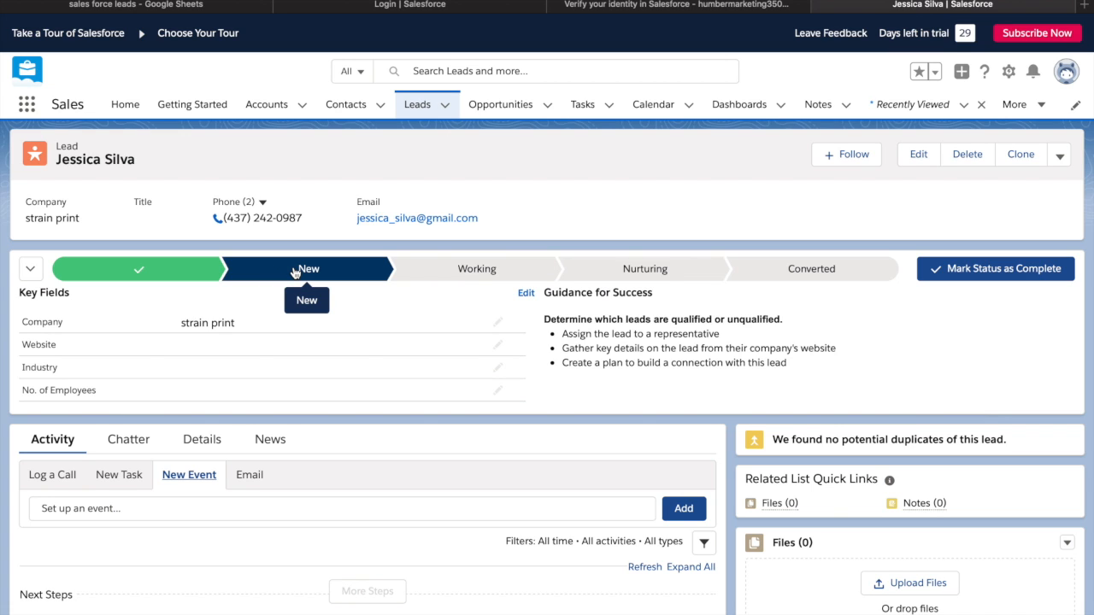
left_click(453, 272)
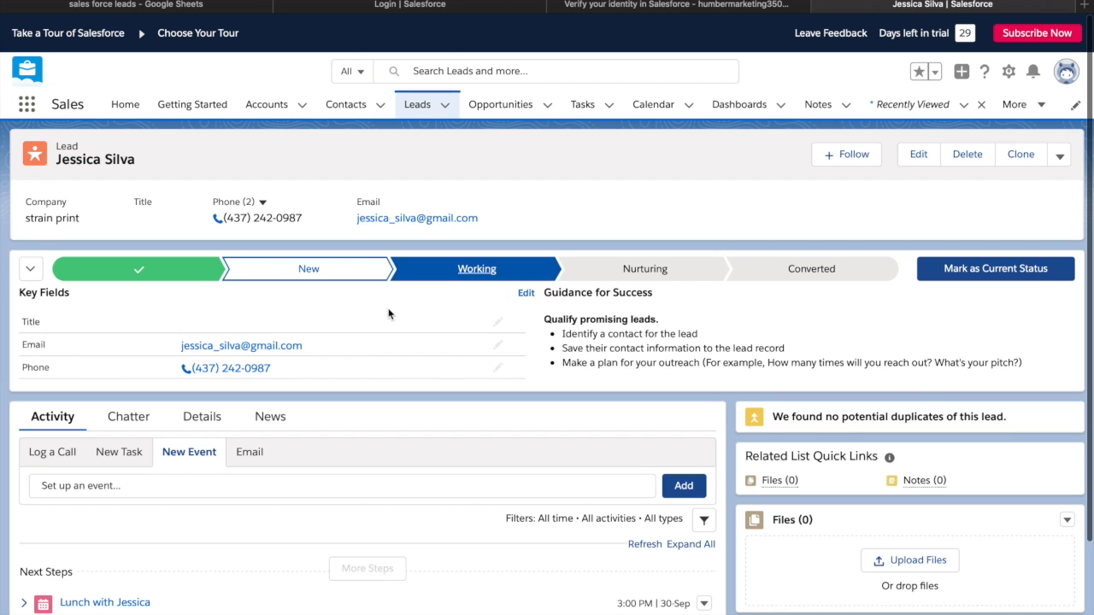
left_click(991, 272)
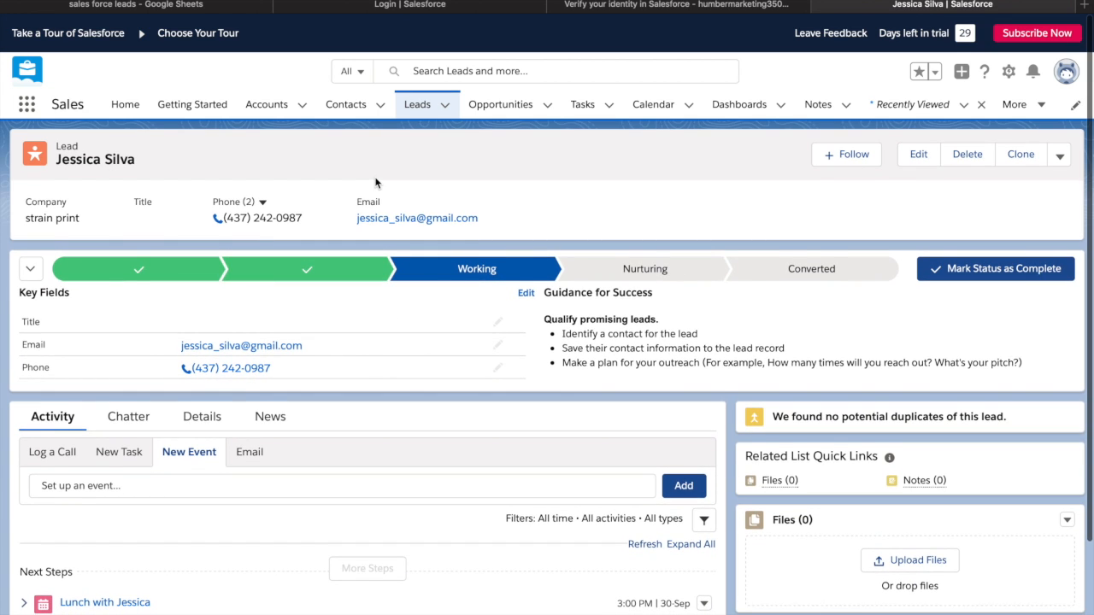
Look at the email activity options available on the lead record.
scroll(375, 182, "down", 3)
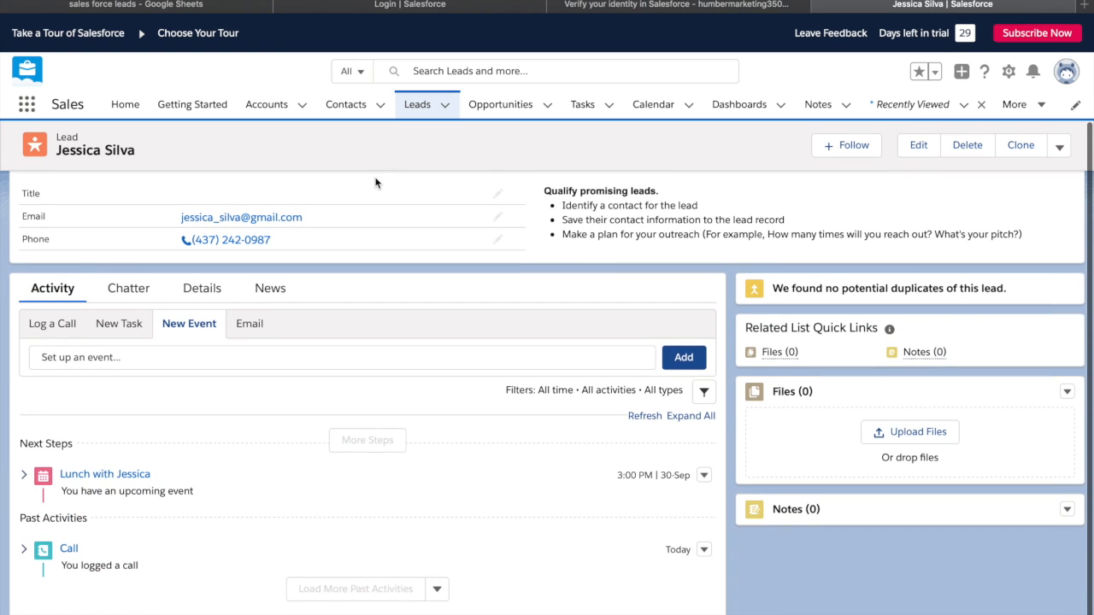
left_click(249, 325)
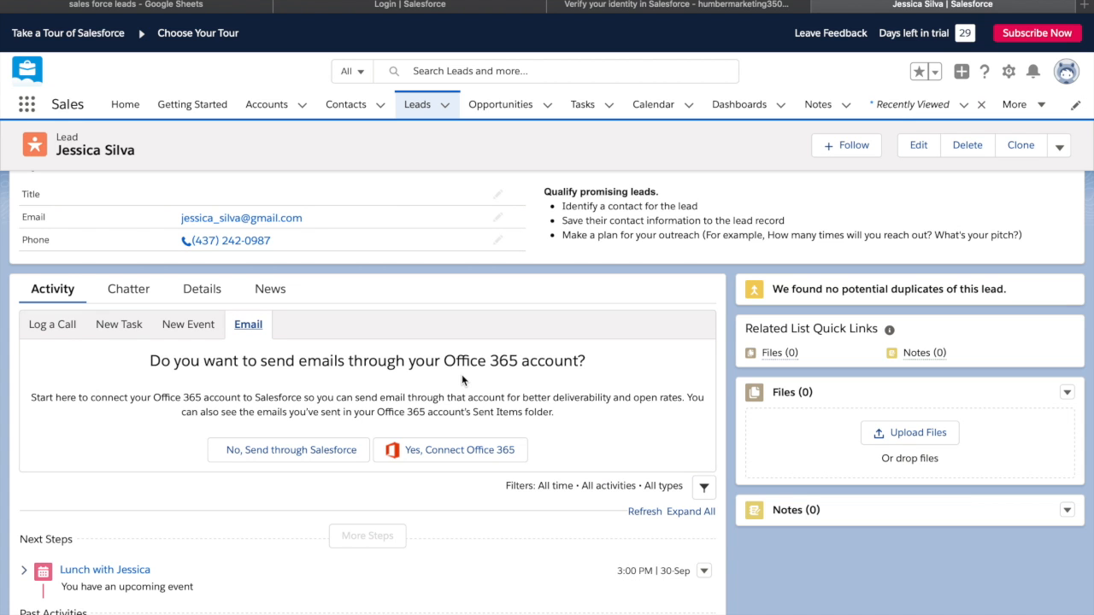
scroll(461, 375, "down", 1)
scroll(461, 376, "up", 3)
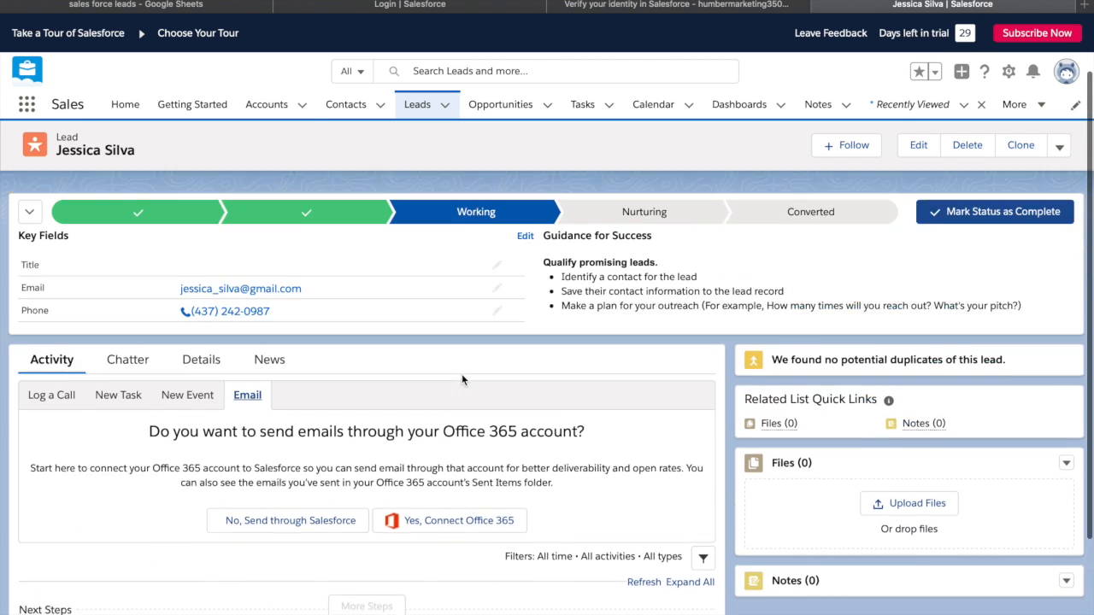
Convert the lead without creating an opportunity, then return to the Leads list.
left_click(853, 272)
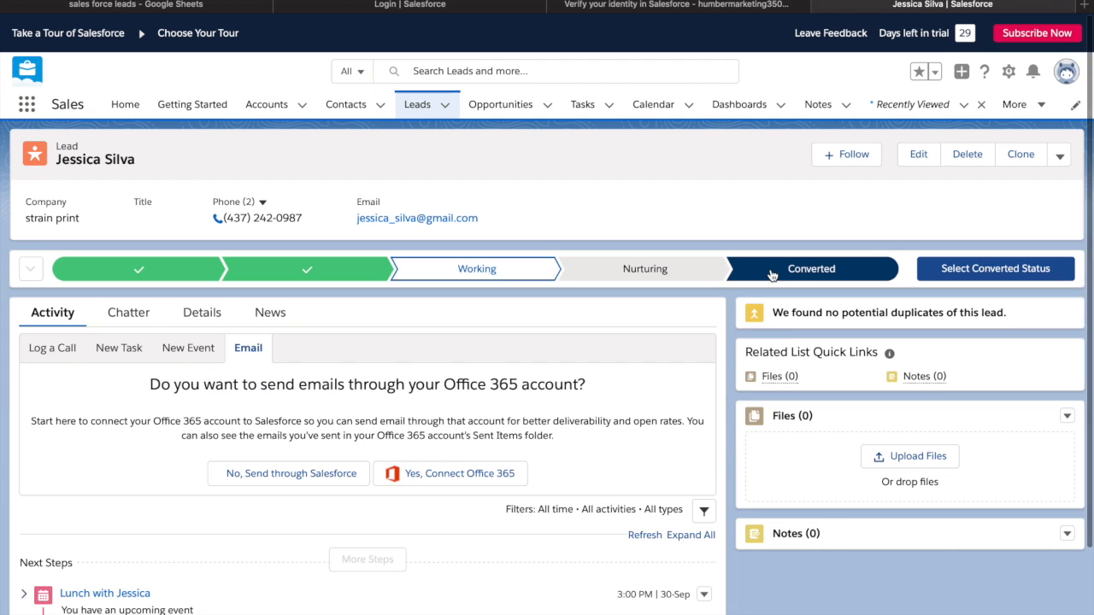
left_click(957, 272)
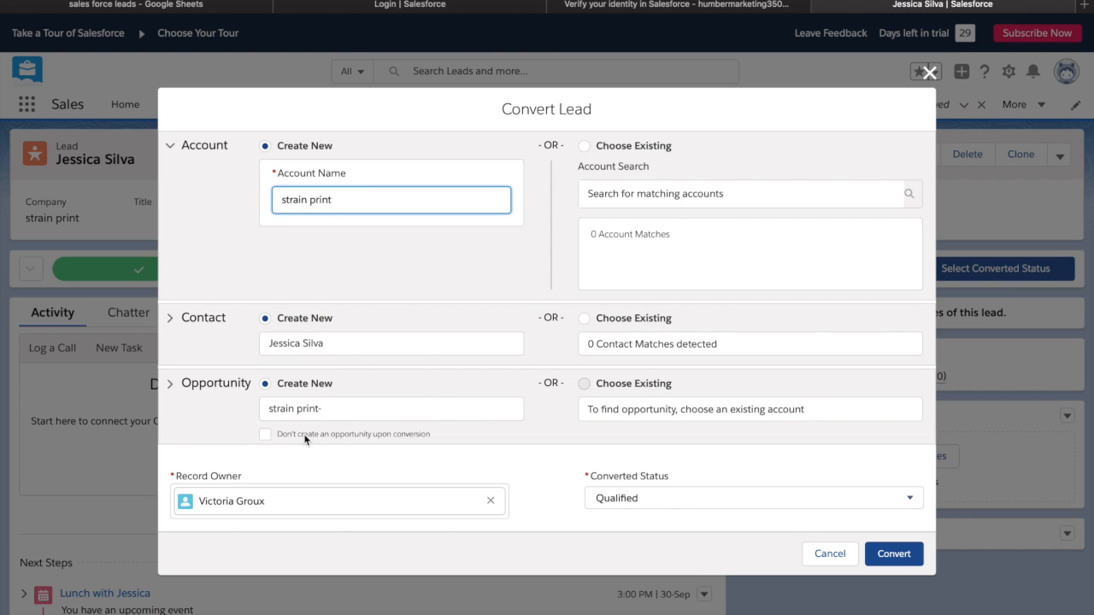
left_click(265, 435)
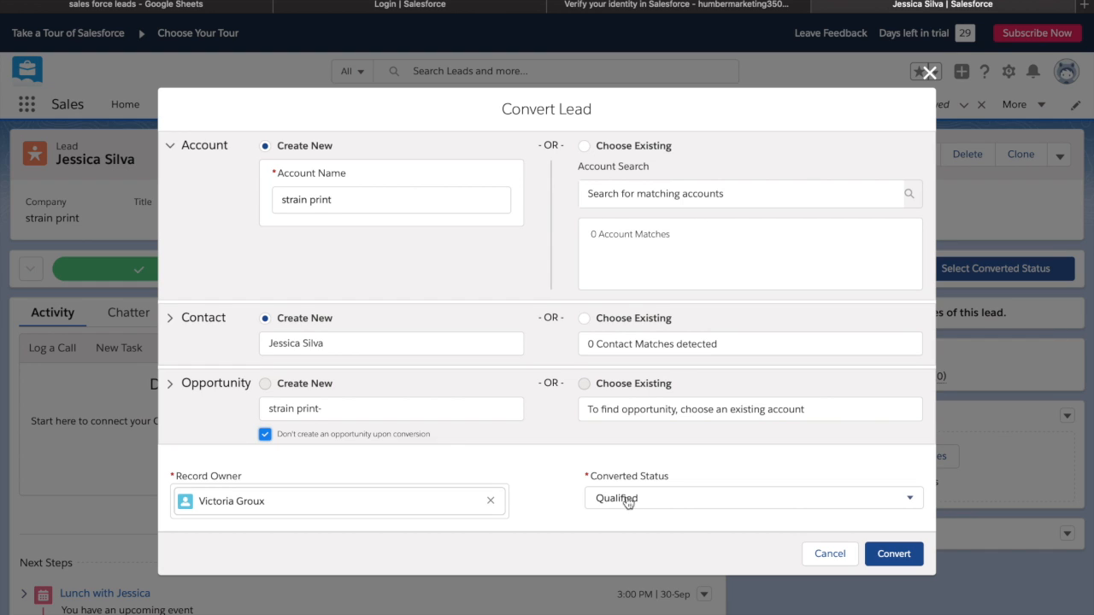
left_click(882, 562)
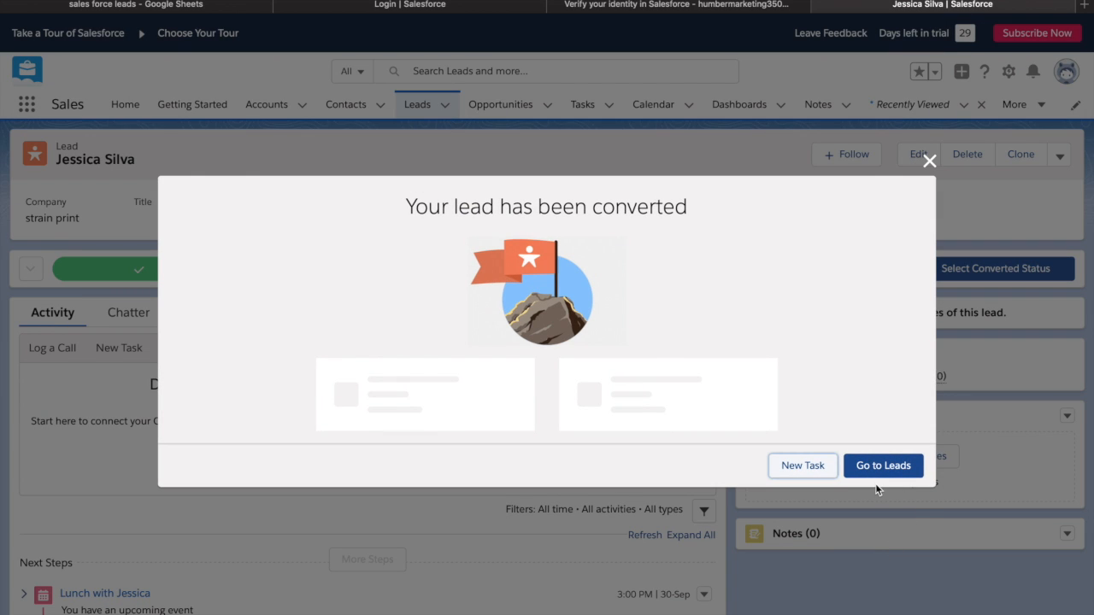
left_click(860, 470)
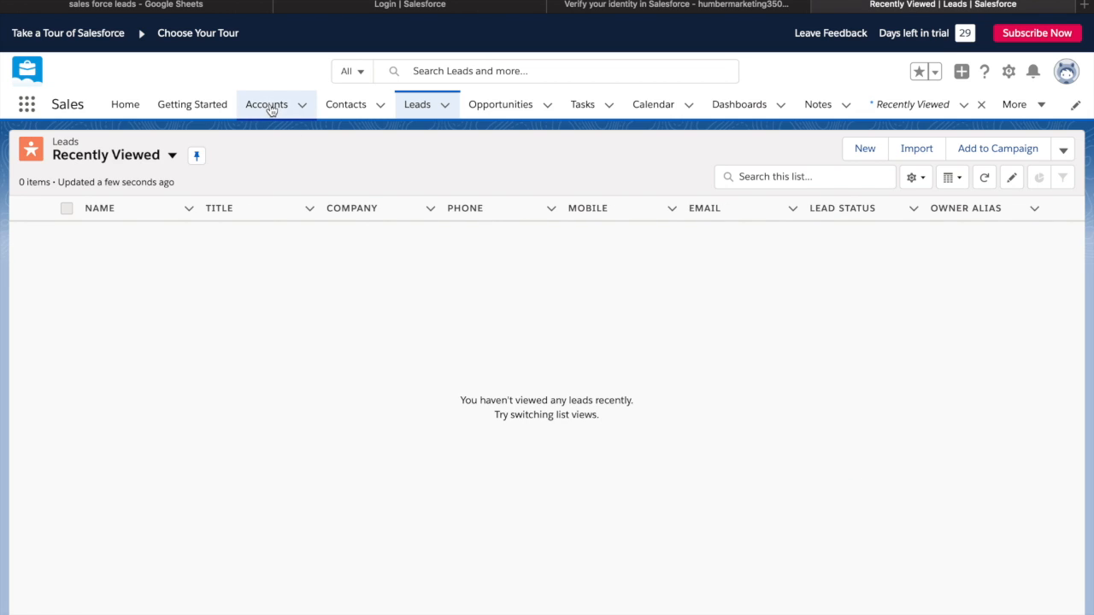
Open the strain print account and examine its related lists, related contact and activity history.
left_click(270, 108)
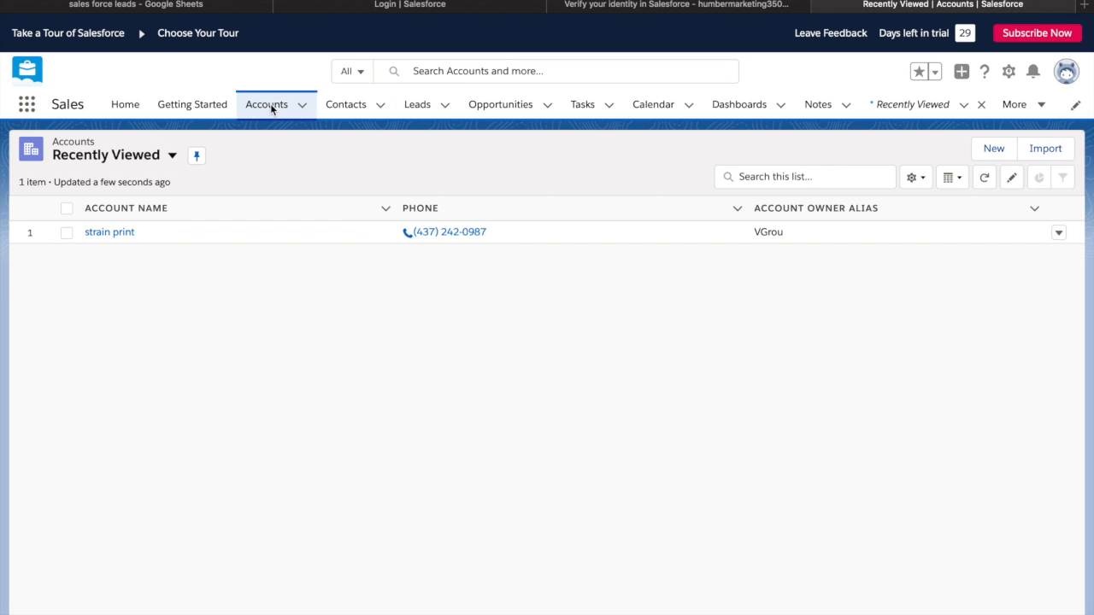
left_click(121, 238)
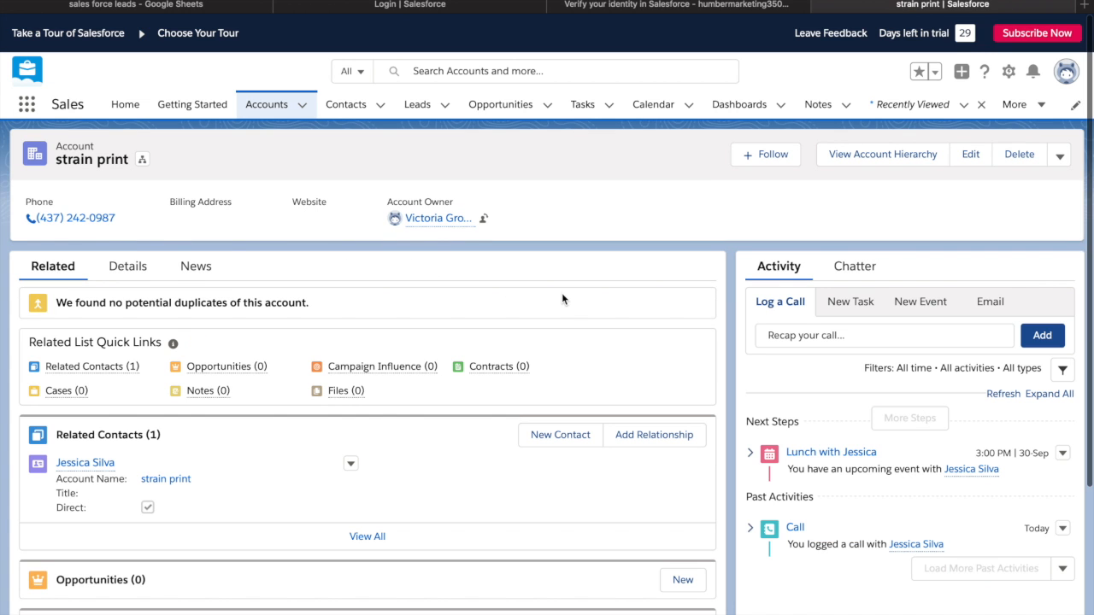
scroll(563, 307, "down", 2)
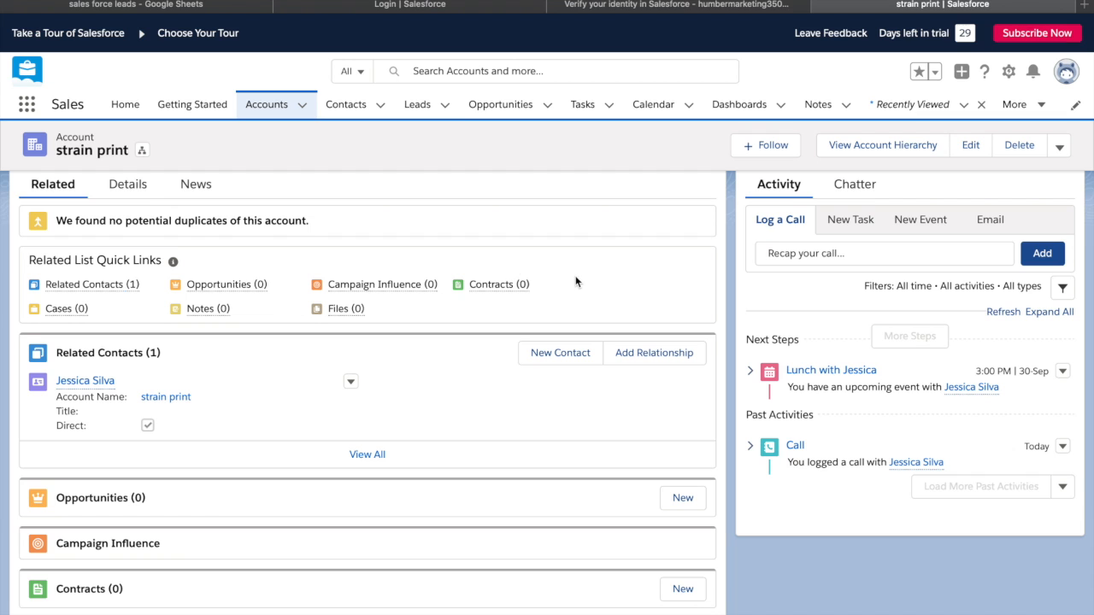
scroll(576, 281, "down", 2)
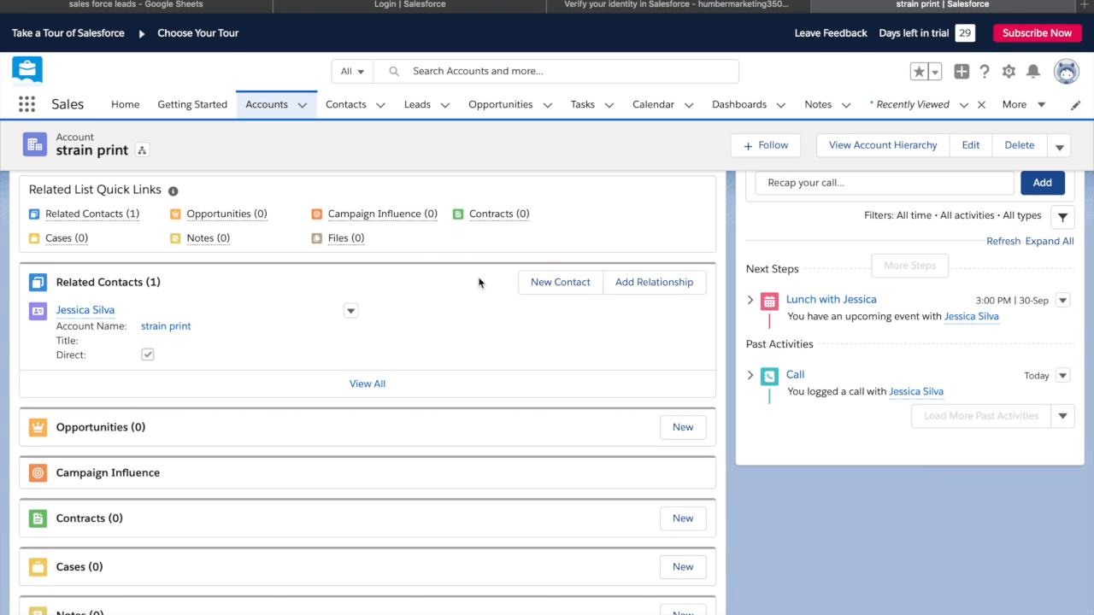
scroll(479, 283, "down", 5)
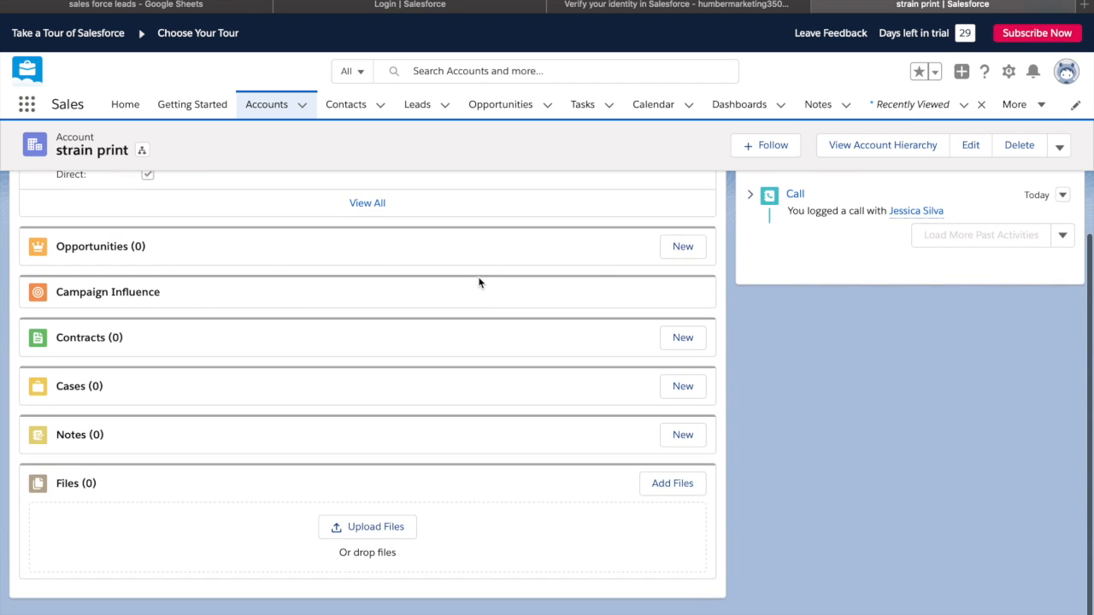
scroll(479, 283, "up", 8)
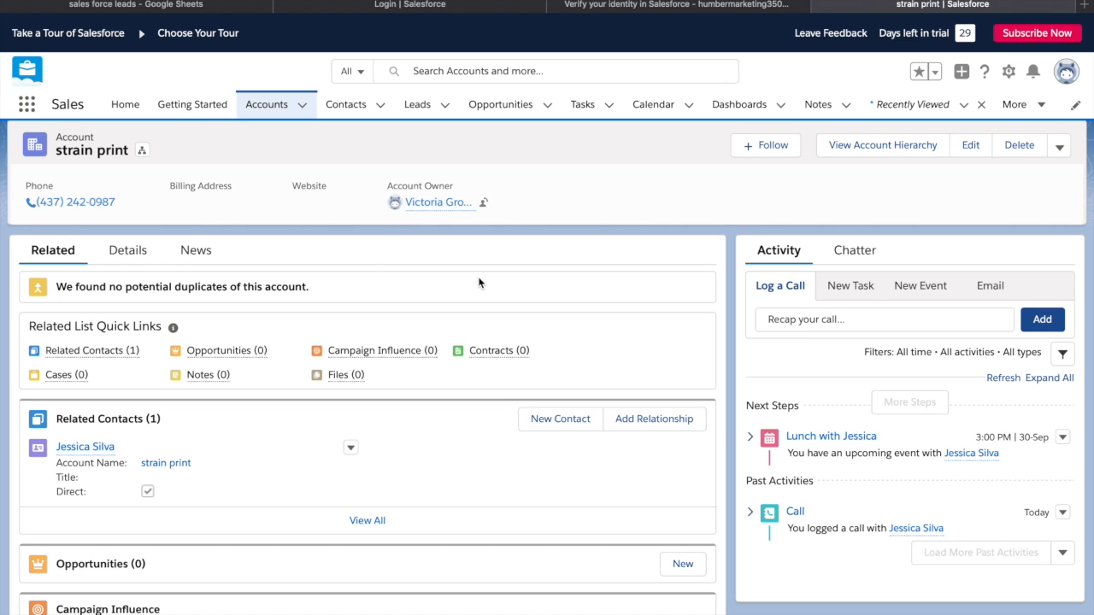
scroll(479, 283, "down", 4)
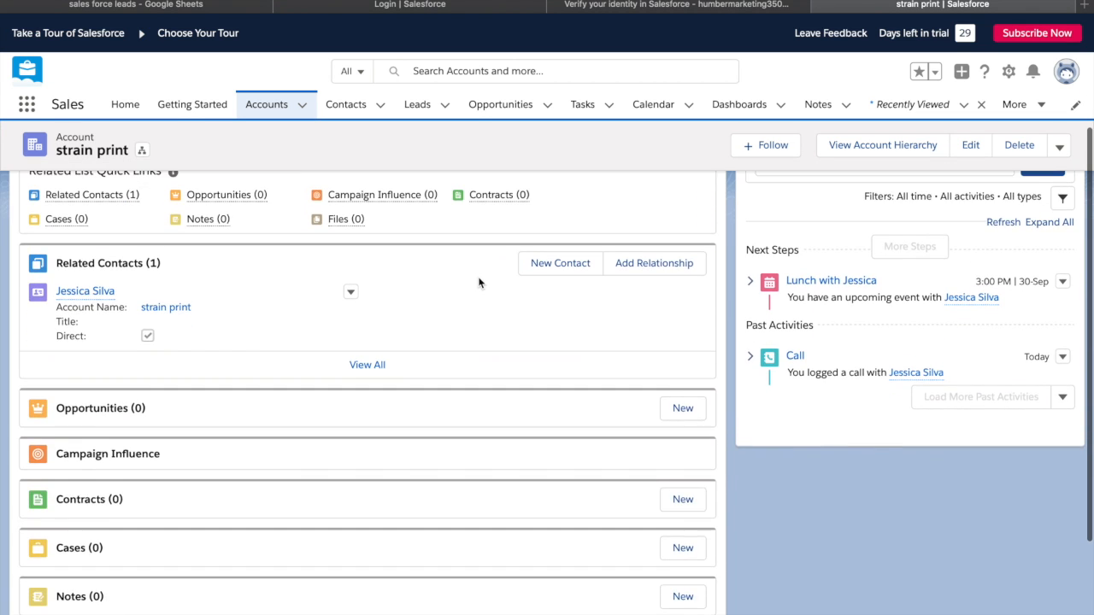
scroll(478, 283, "down", 4)
scroll(478, 283, "up", 3)
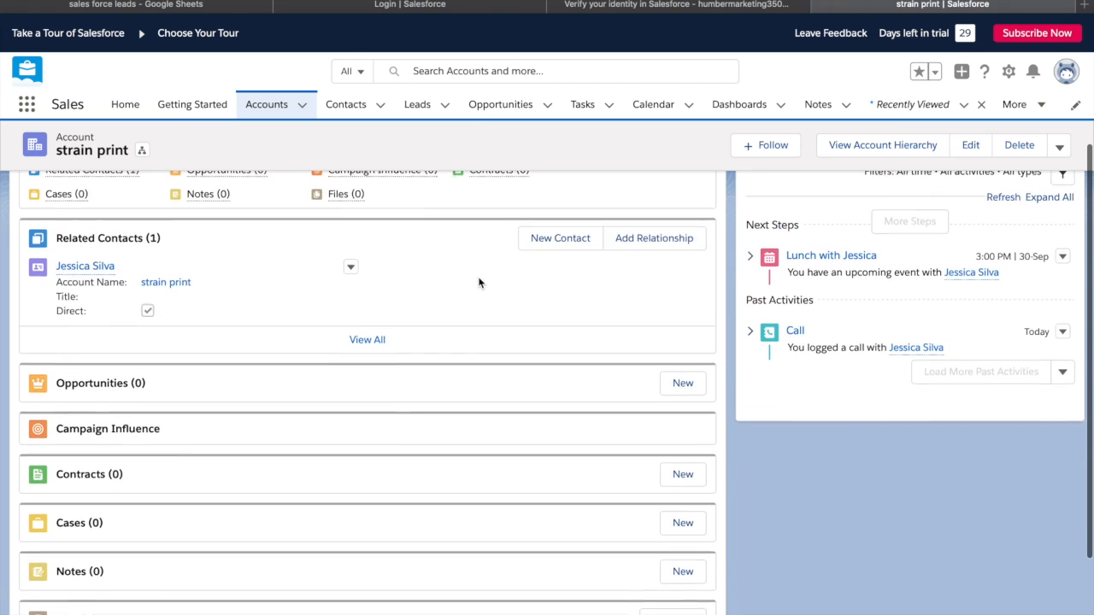
scroll(479, 283, "up", 3)
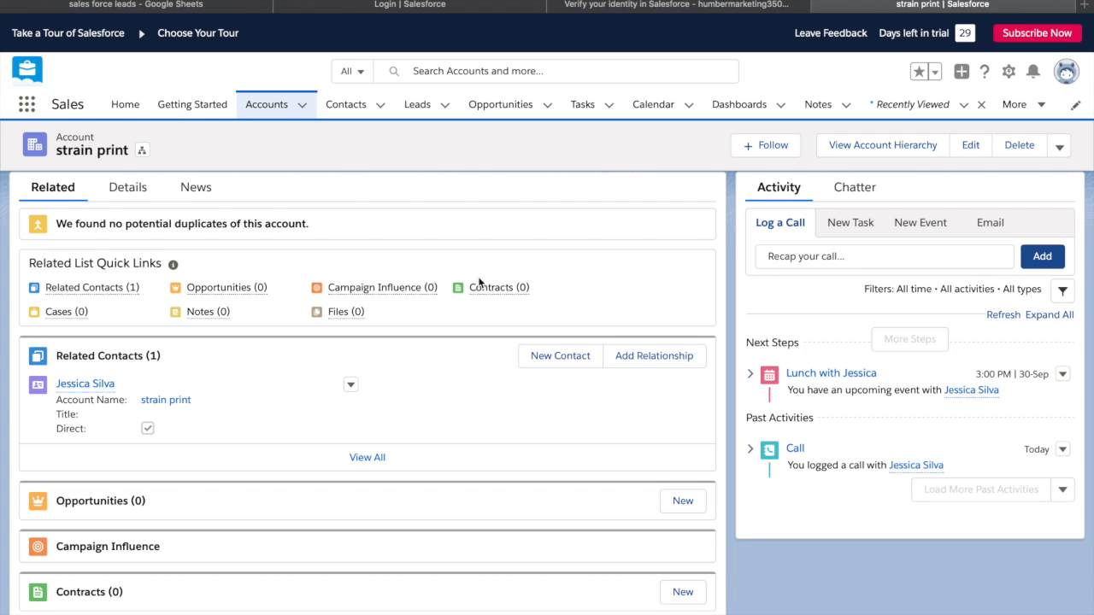
View the account hierarchy of the strain print account.
scroll(479, 283, "down", 1)
scroll(478, 283, "up", 3)
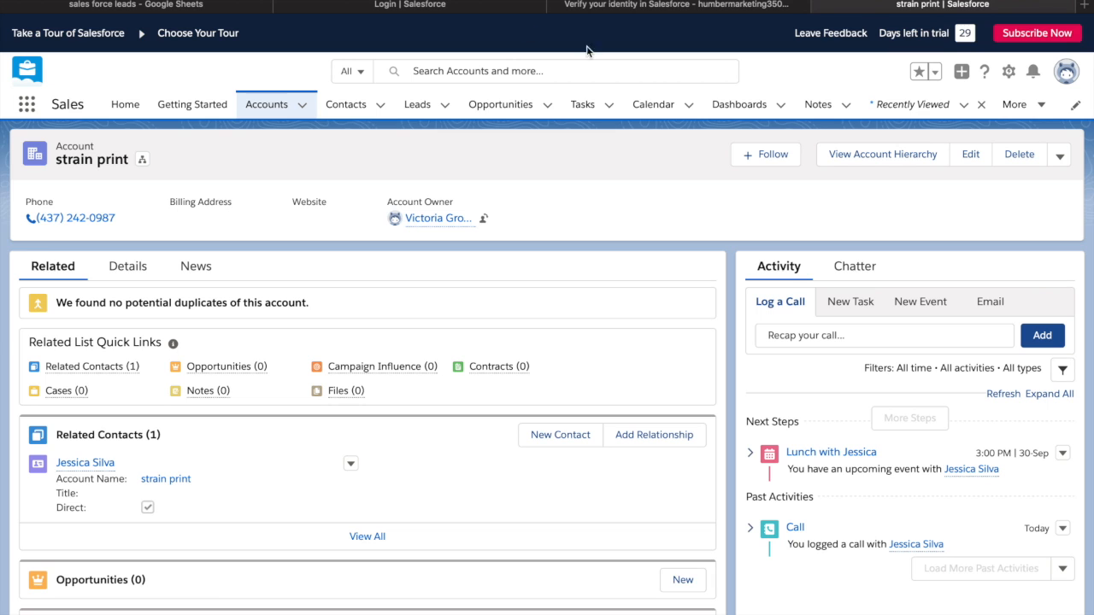
left_click(884, 164)
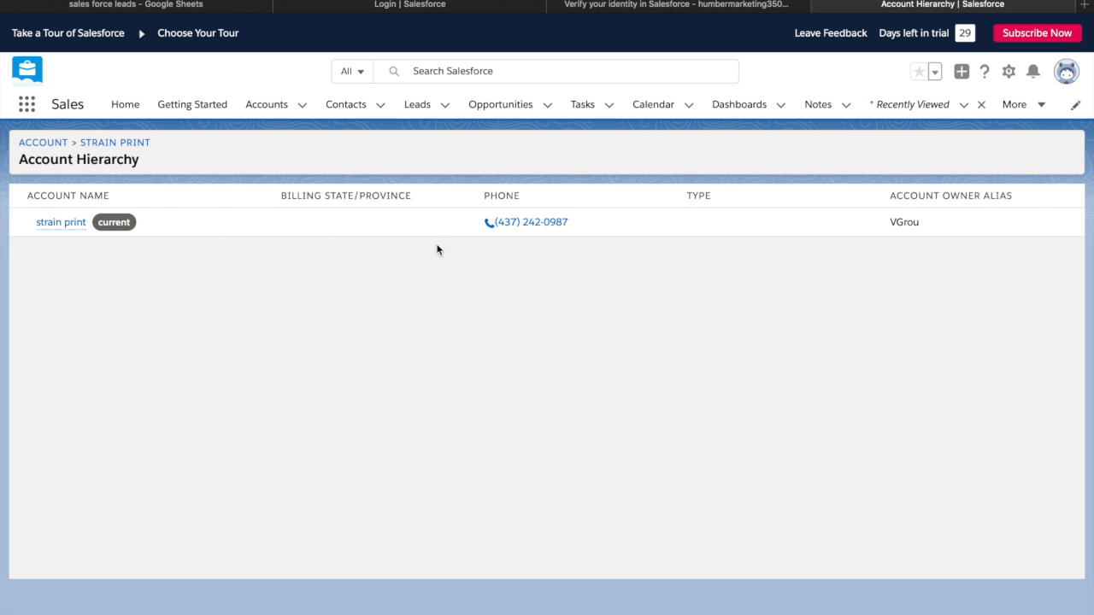
key("Escape")
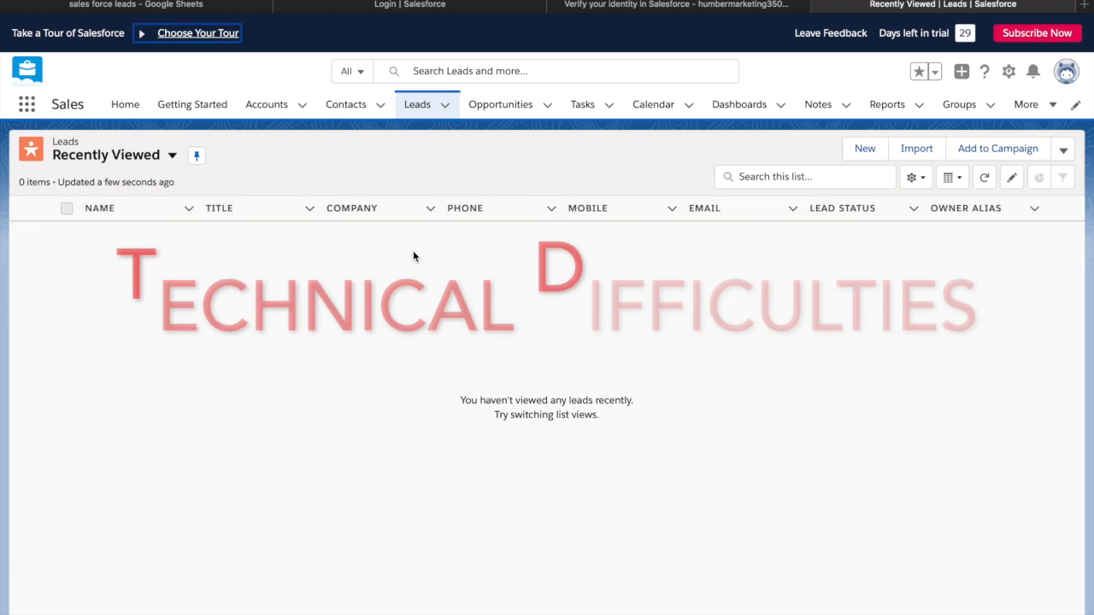
left_click(438, 107)
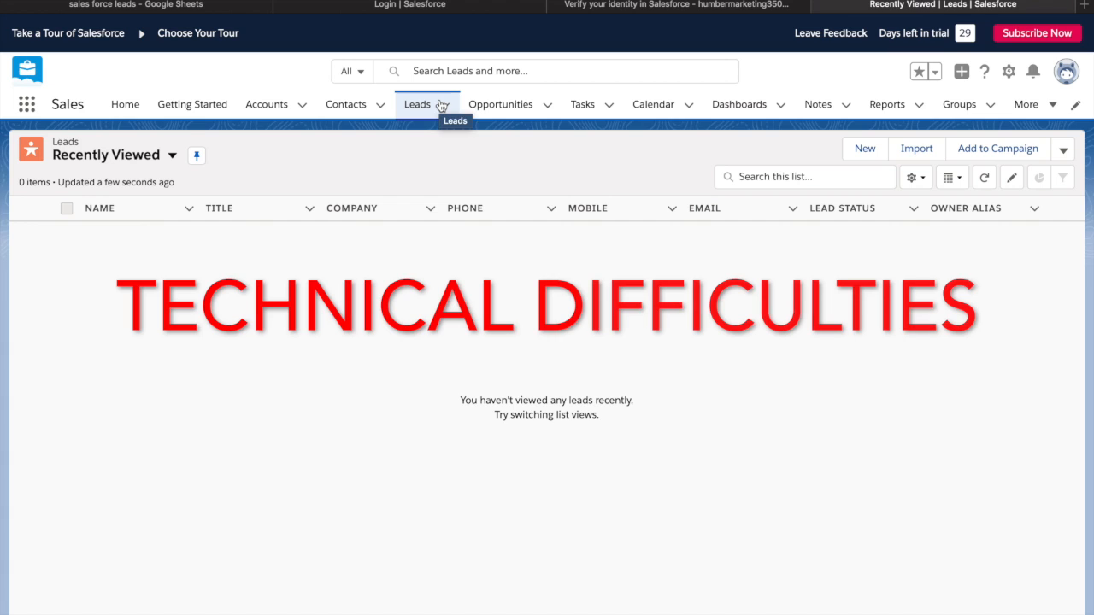
left_click(441, 105)
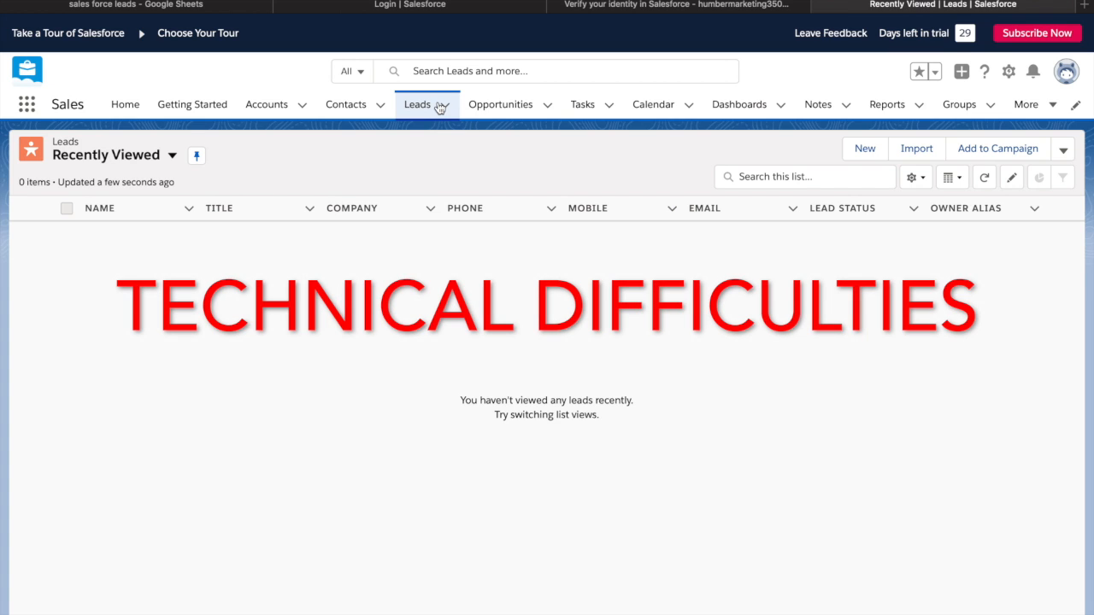
left_click(1072, 154)
left_click(1073, 154)
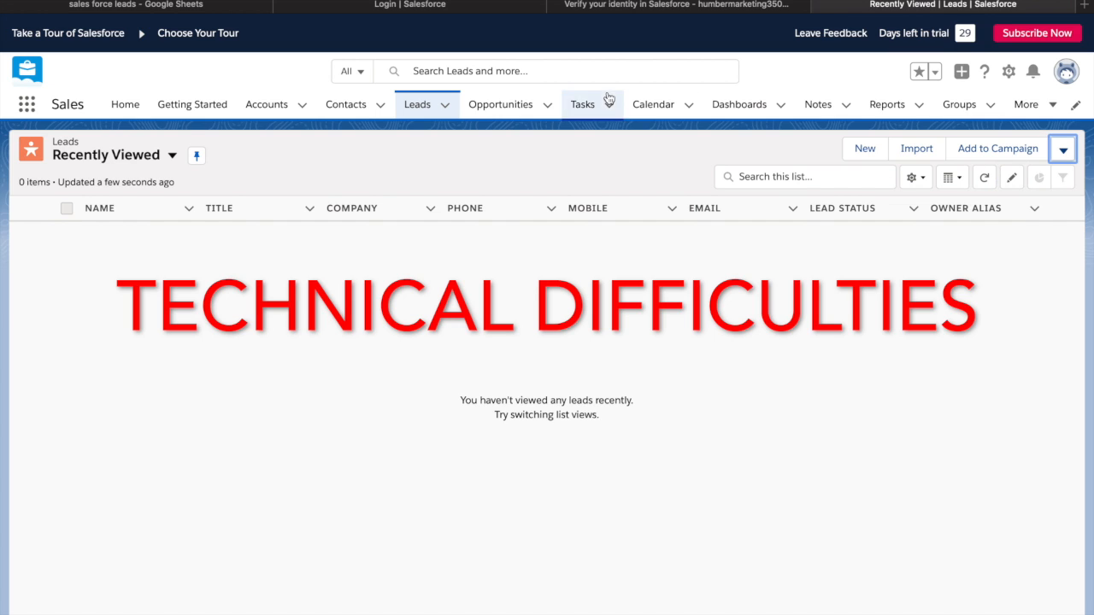
left_click(500, 109)
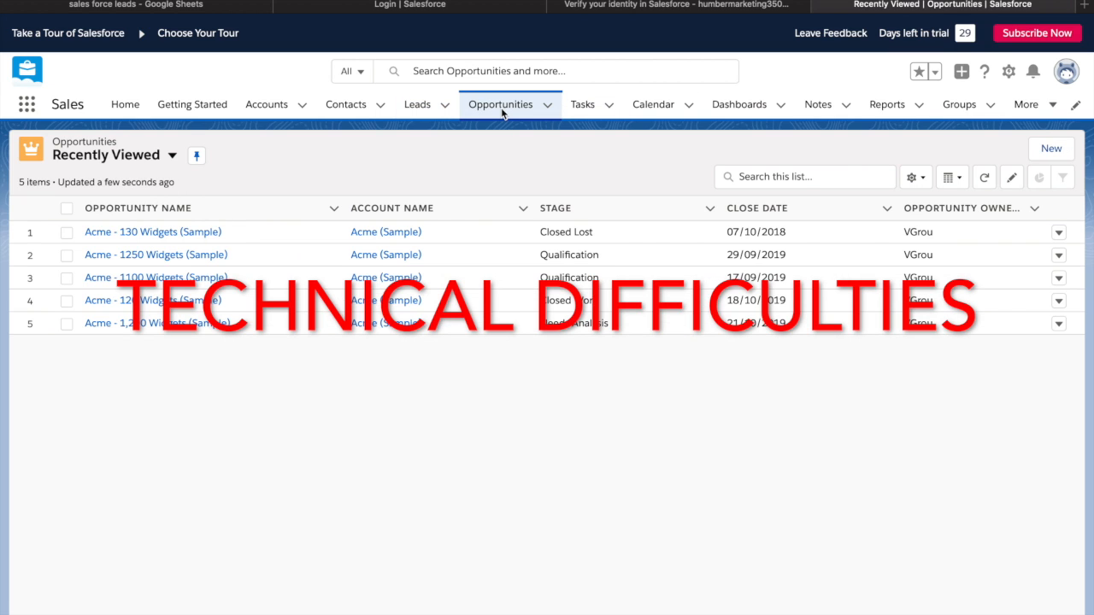
Go to the Leads list and open its Recently Viewed view in a new tab.
left_click(431, 109)
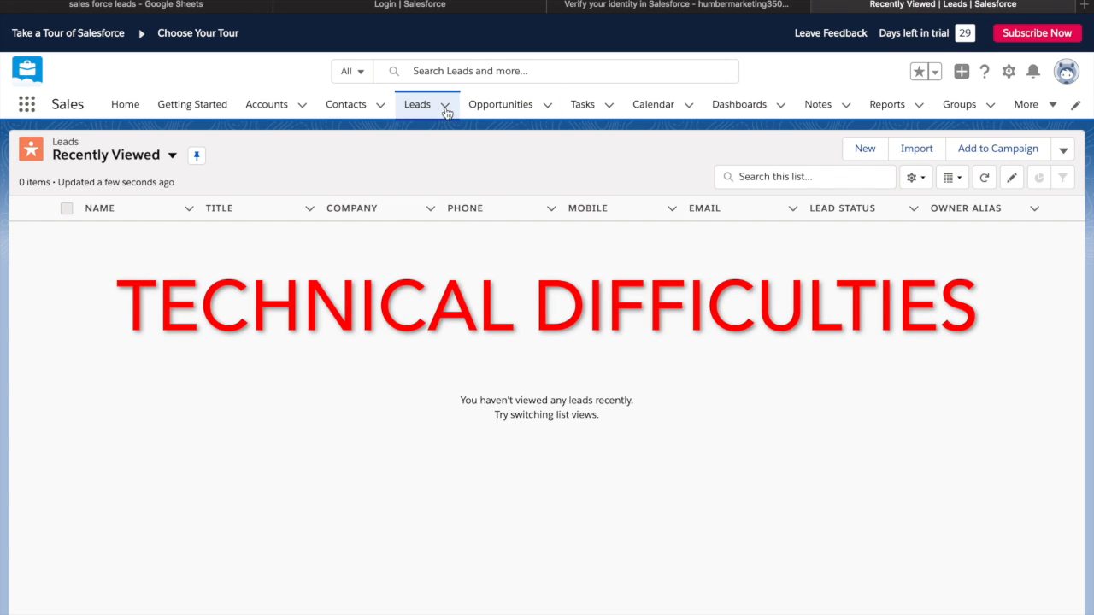
left_click(444, 107)
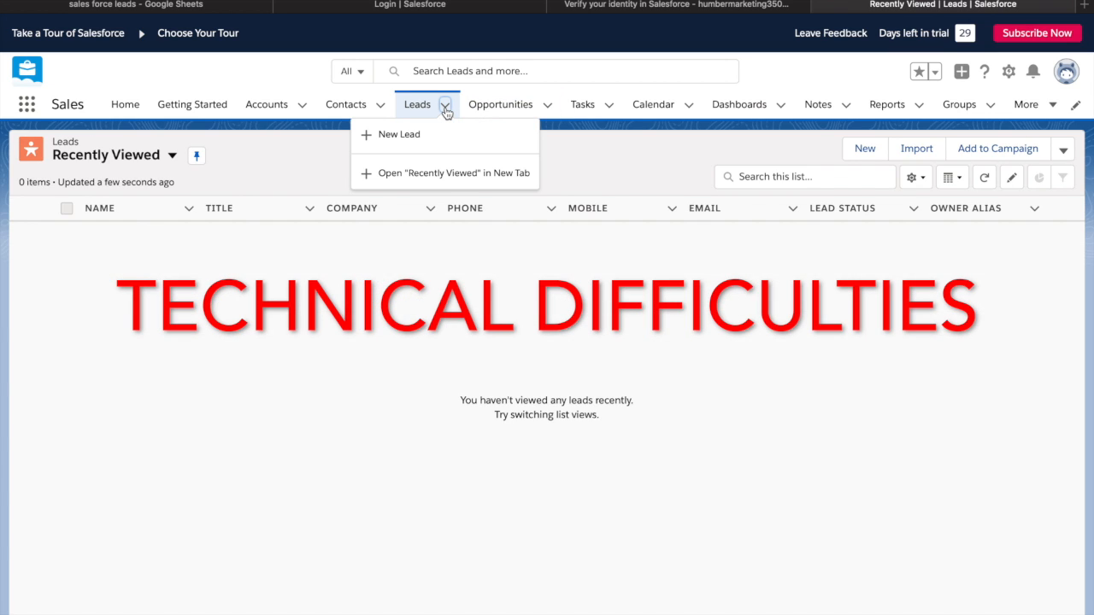
left_click(426, 174)
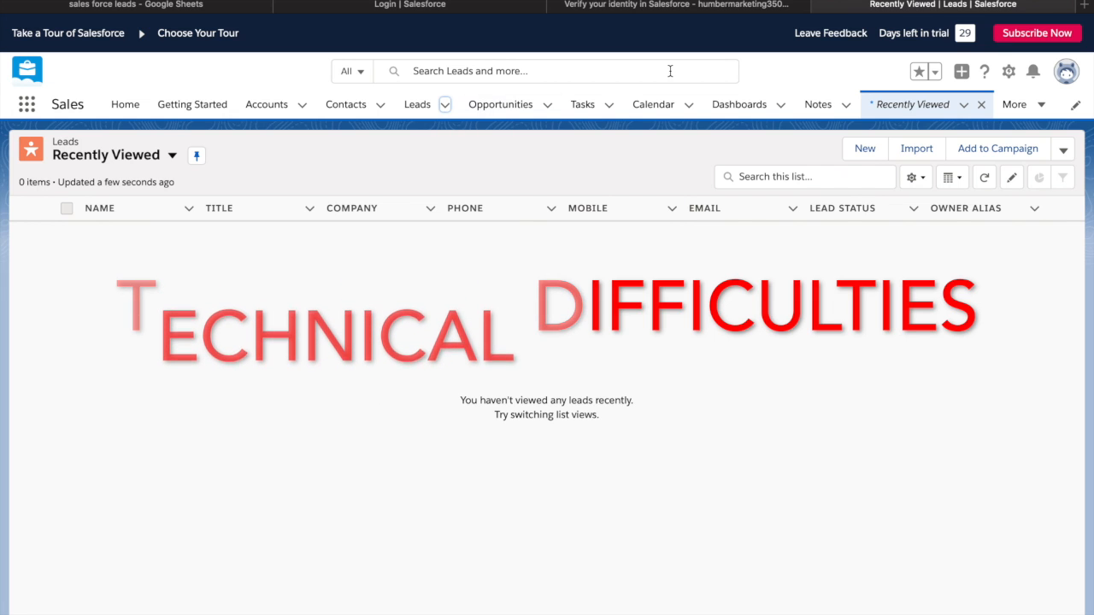
left_click(868, 1)
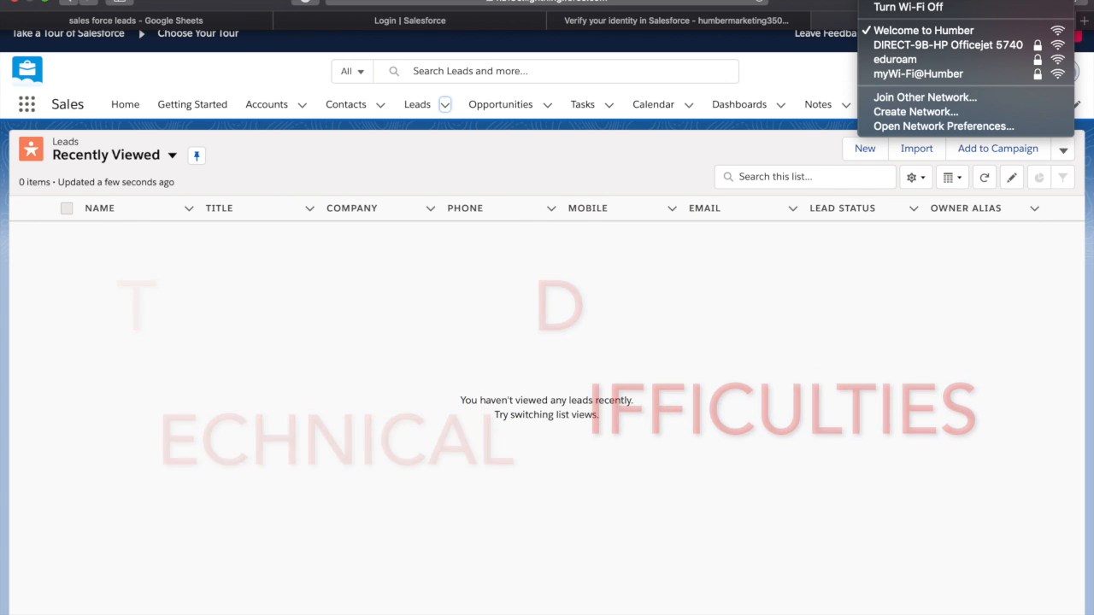
key("Escape")
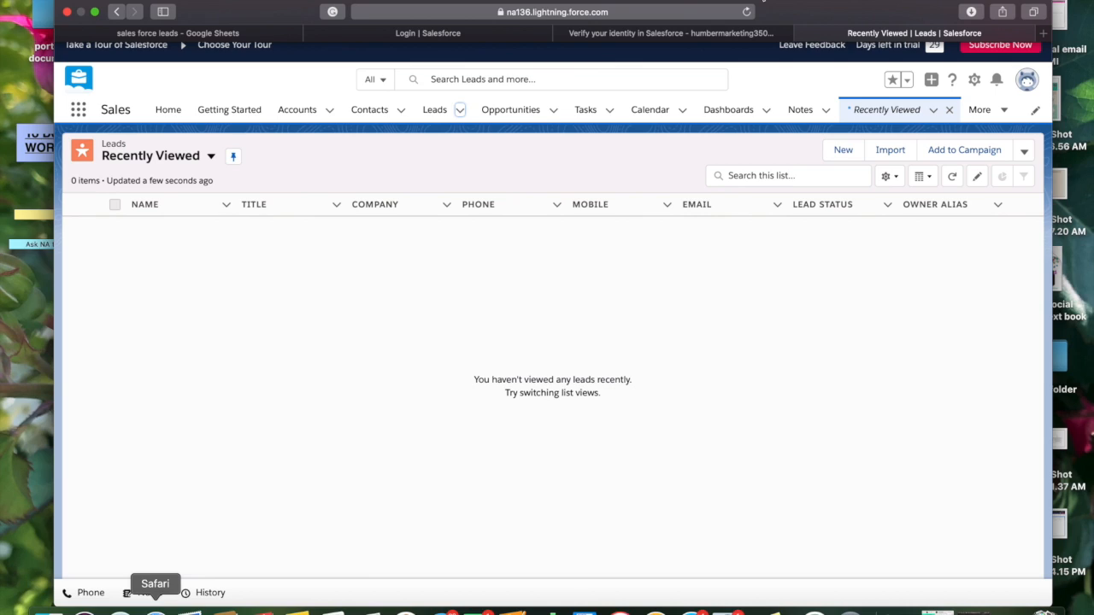
left_click(156, 612)
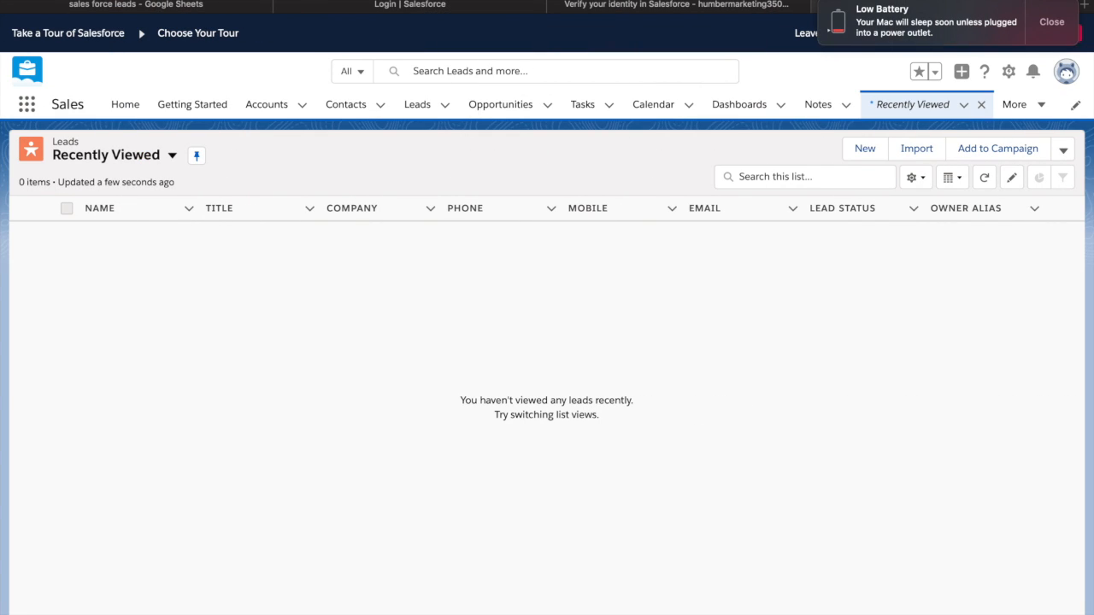